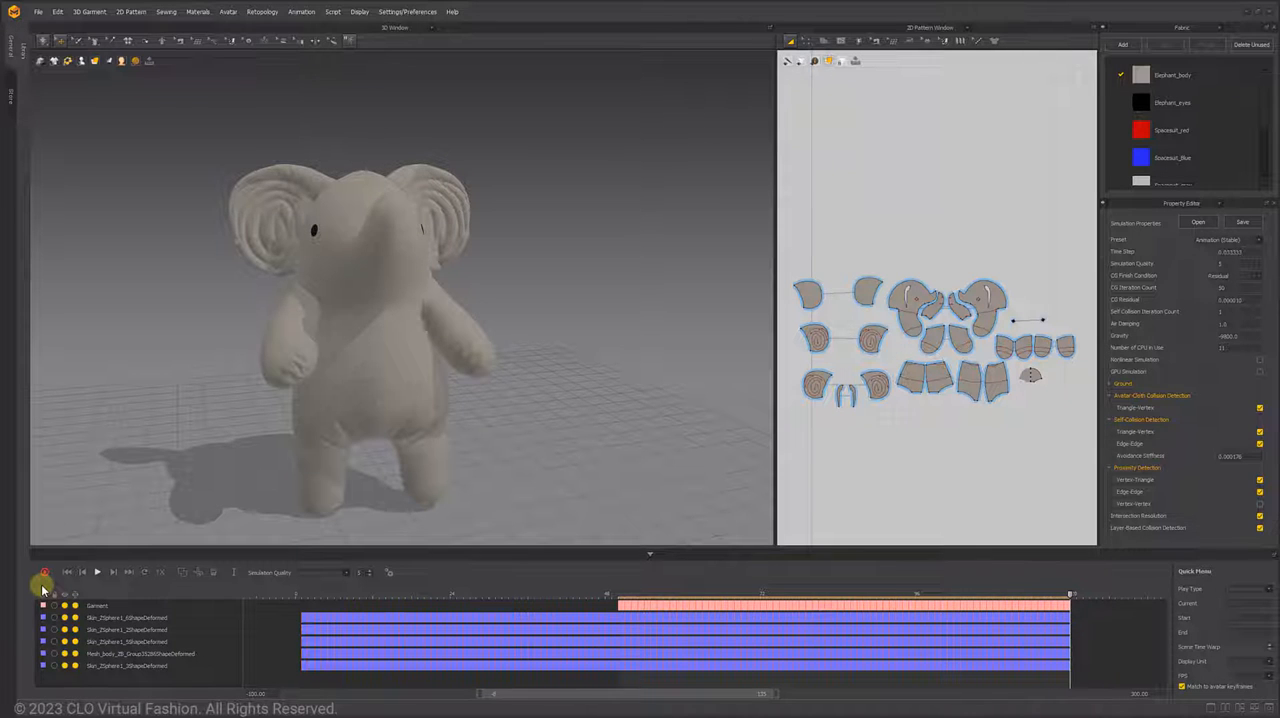
- Reorder the avatar animation layers and move the Garment layer earlier so that it starts at frame 1
{"action": "left_click_drag", "start_coordinate": [157, 644], "coordinate": [160, 630]}
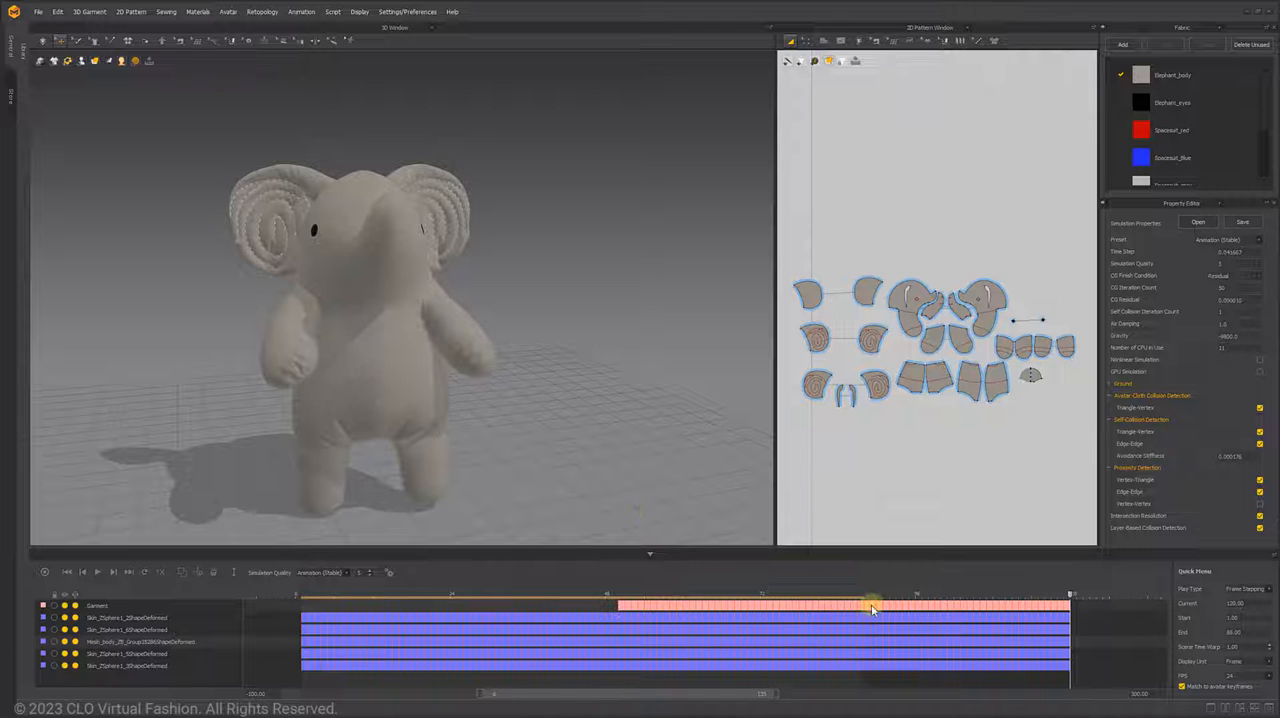
{"action": "double_click", "coordinate": [871, 604]}
{"action": "left_click_drag", "start_coordinate": [890, 602], "coordinate": [271, 606]}
- Move the first two Skin_ZSphere1 avatar layers earlier so that they end together with the Garment layer
{"action": "double_click", "coordinate": [830, 618]}
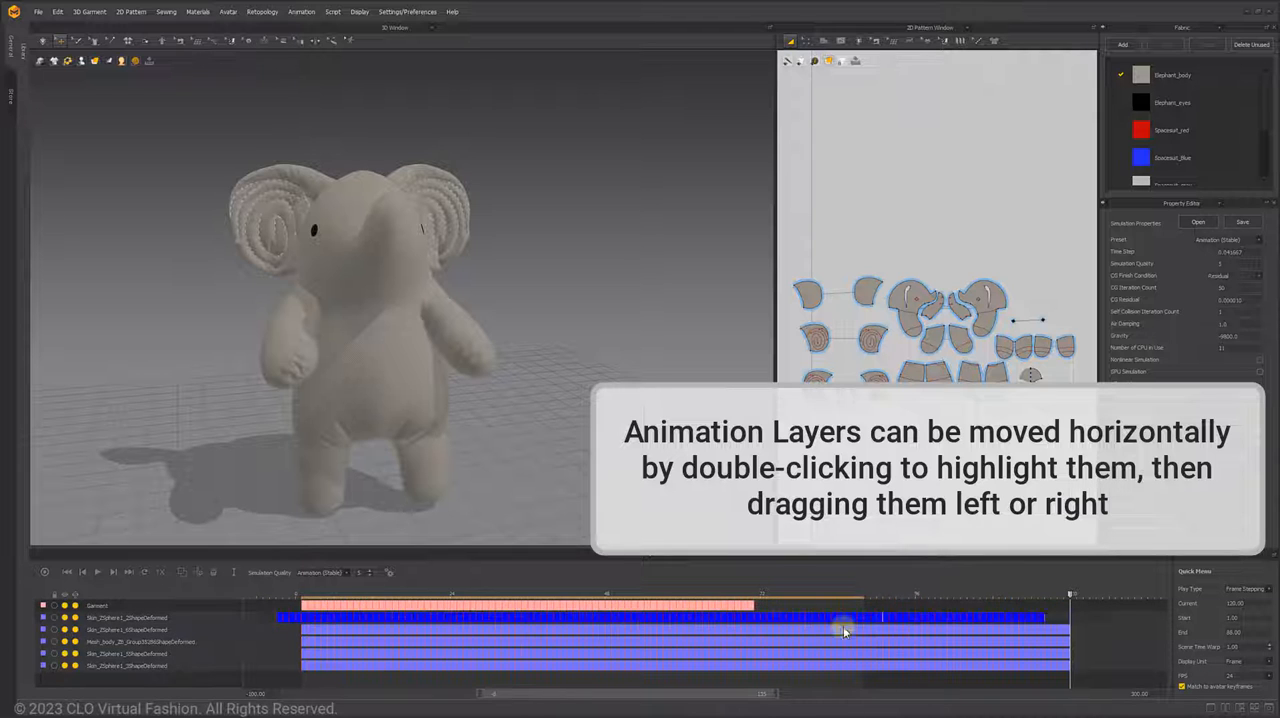
{"action": "left_click_drag", "start_coordinate": [843, 620], "coordinate": [390, 630]}
{"action": "double_click", "coordinate": [763, 633]}
{"action": "left_click_drag", "start_coordinate": [763, 633], "coordinate": [246, 645]}
- Move the Mesh_body layer and the last two Skin_ZSphere1 layers earlier to end at frame 71 with the Garment layer
{"action": "double_click", "coordinate": [801, 642]}
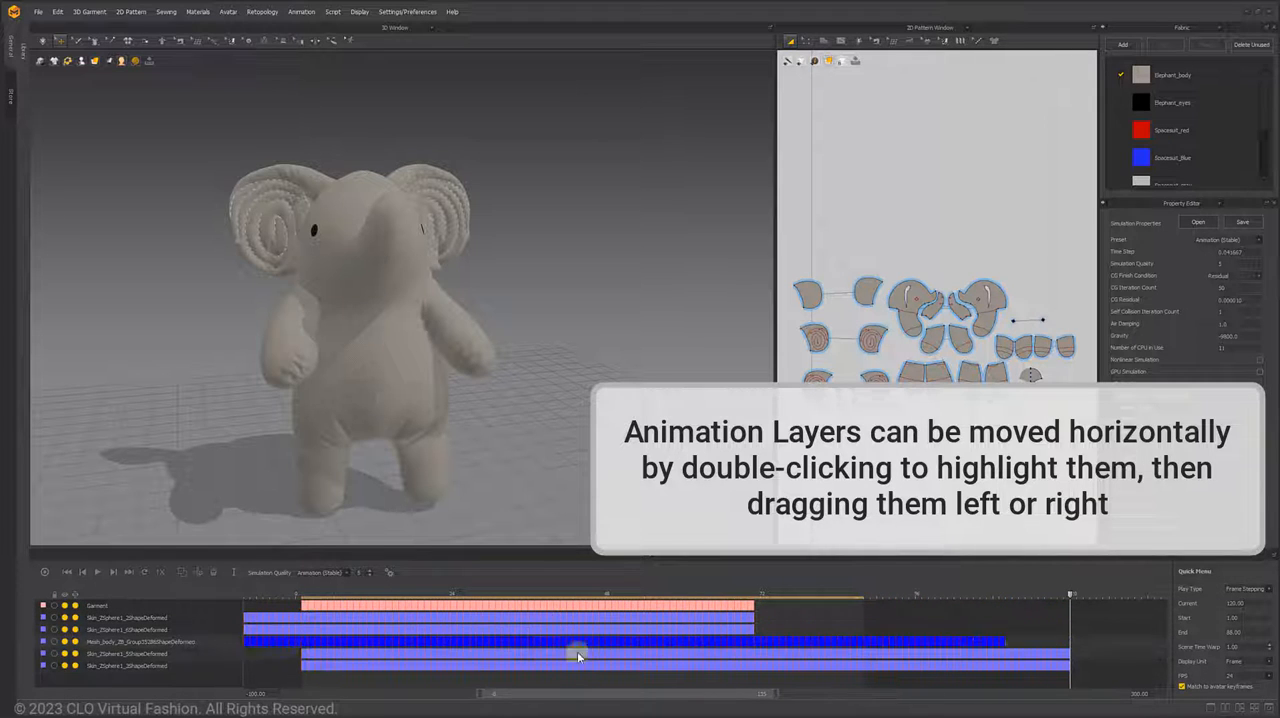
{"action": "left_click_drag", "start_coordinate": [801, 642], "coordinate": [207, 647]}
{"action": "left_click_drag", "start_coordinate": [696, 644], "coordinate": [633, 645]}
{"action": "double_click", "coordinate": [840, 653]}
{"action": "left_click_drag", "start_coordinate": [840, 653], "coordinate": [558, 657]}
{"action": "double_click", "coordinate": [803, 668]}
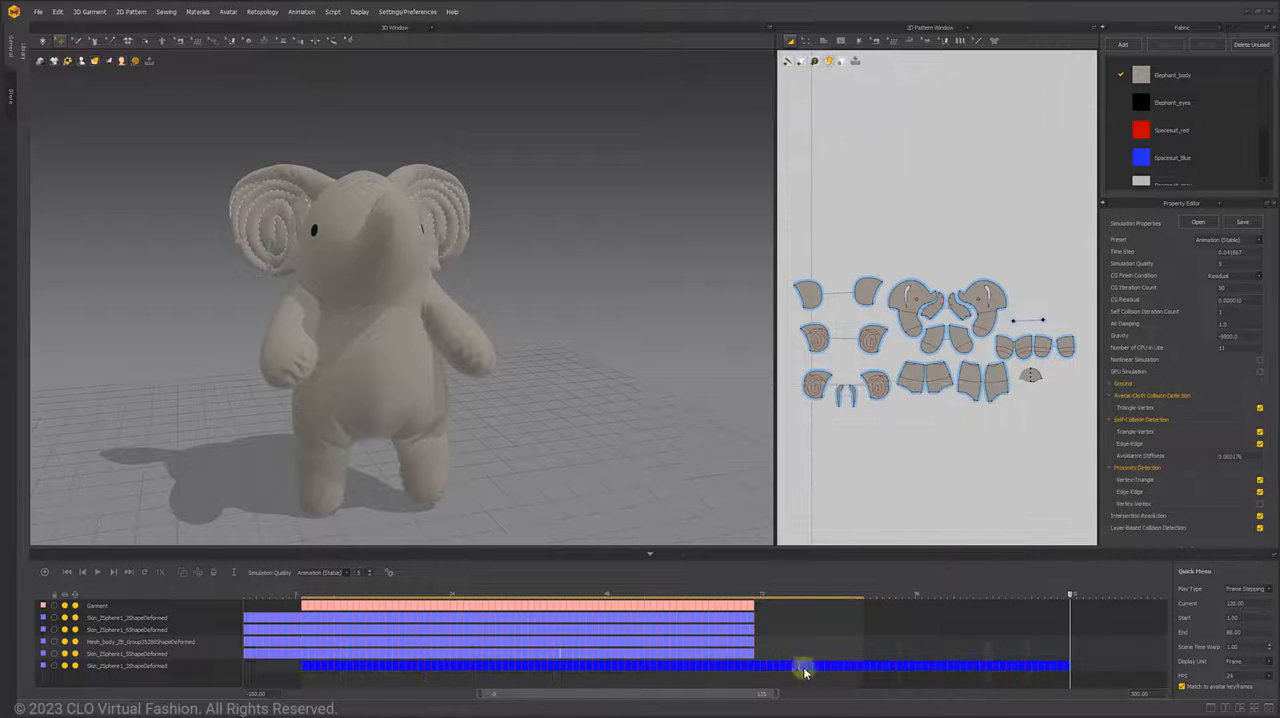
{"action": "left_click_drag", "start_coordinate": [803, 668], "coordinate": [546, 672]}
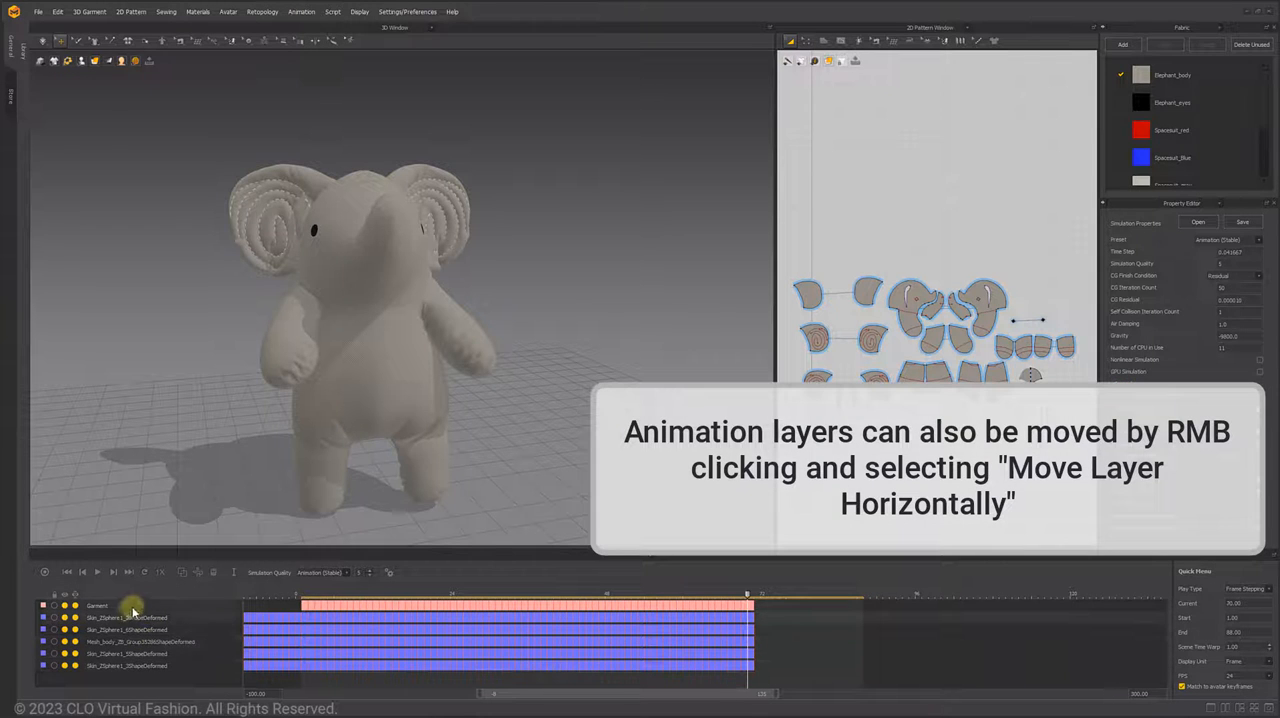
- Apply a numeric horizontal move to one of the upper avatar animation layers
{"action": "right_click", "coordinate": [401, 626]}
{"action": "left_click", "coordinate": [478, 634]}
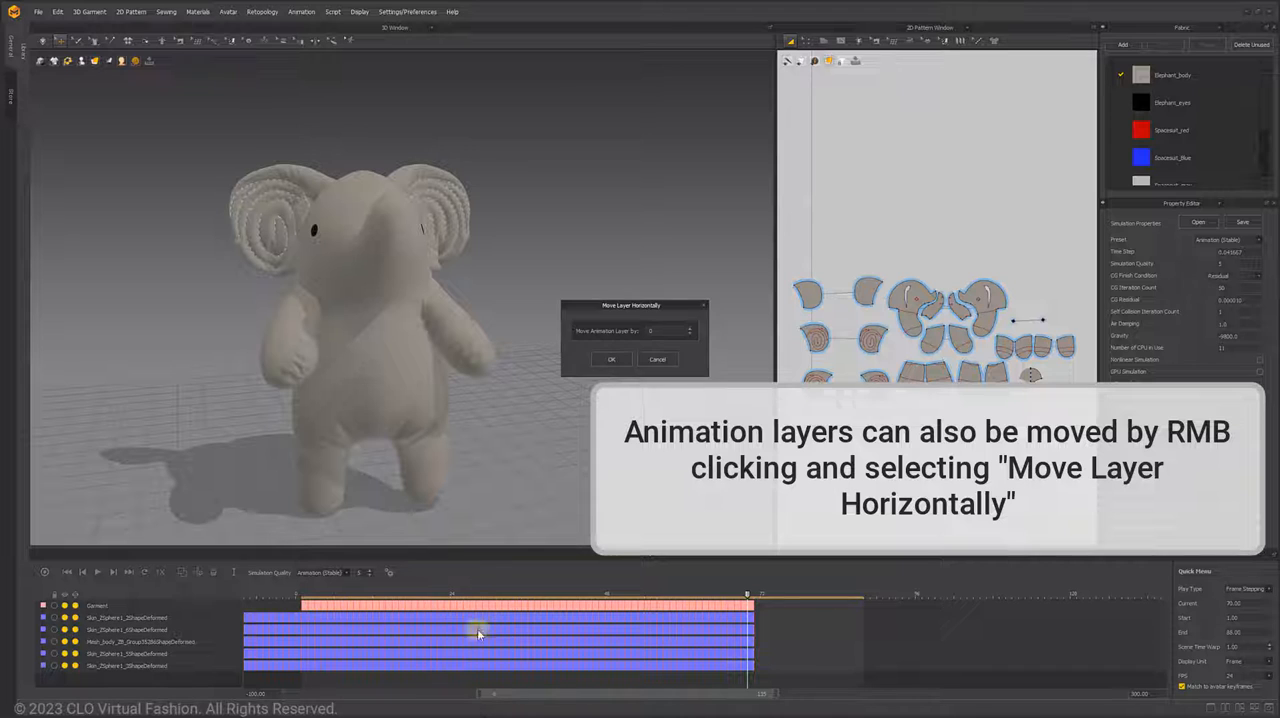
{"action": "double_click", "coordinate": [660, 330]}
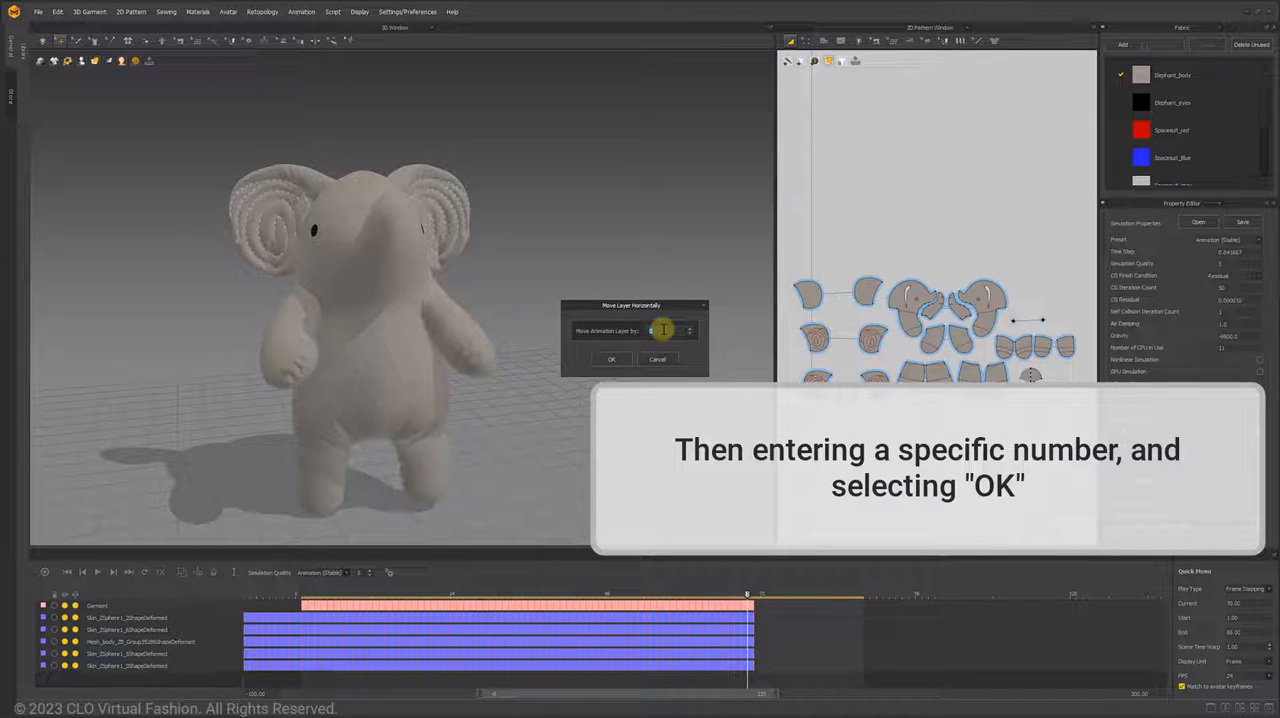
{"action": "left_click", "coordinate": [613, 358]}
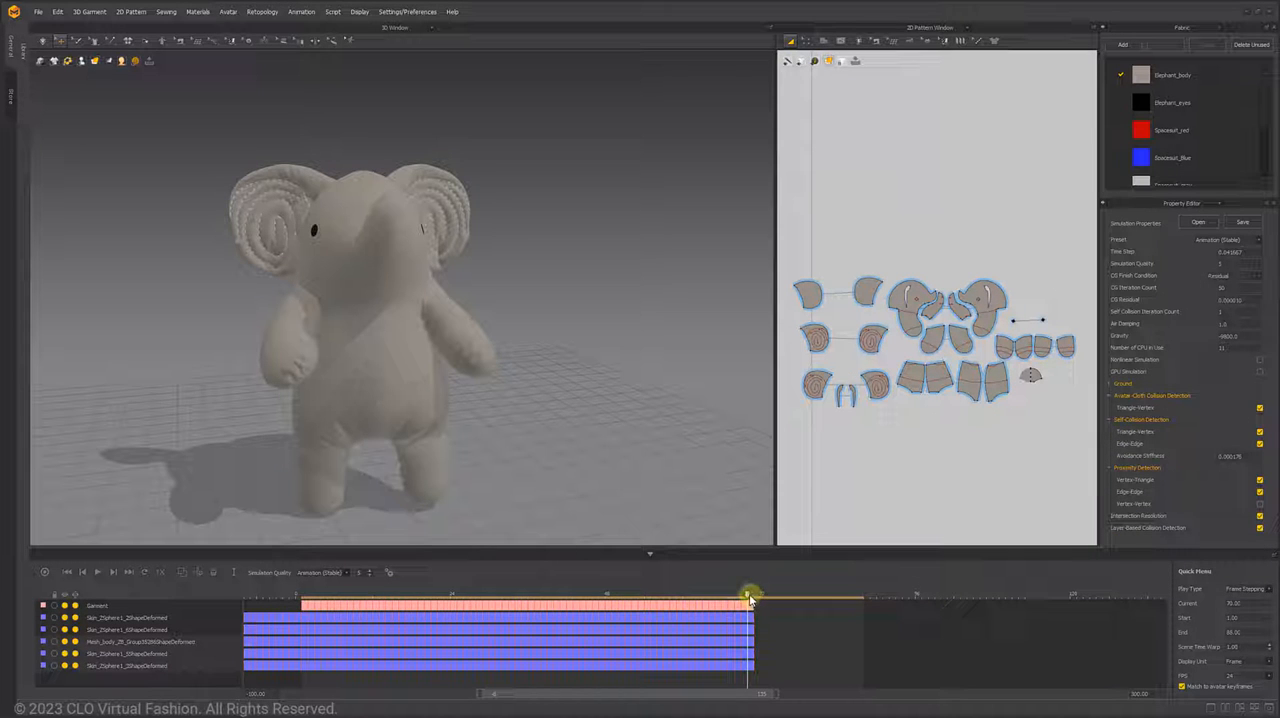
- Cut the Garment animation layer into separate sections at frames 26, 44 and 59
{"action": "left_click_drag", "start_coordinate": [749, 598], "coordinate": [466, 596]}
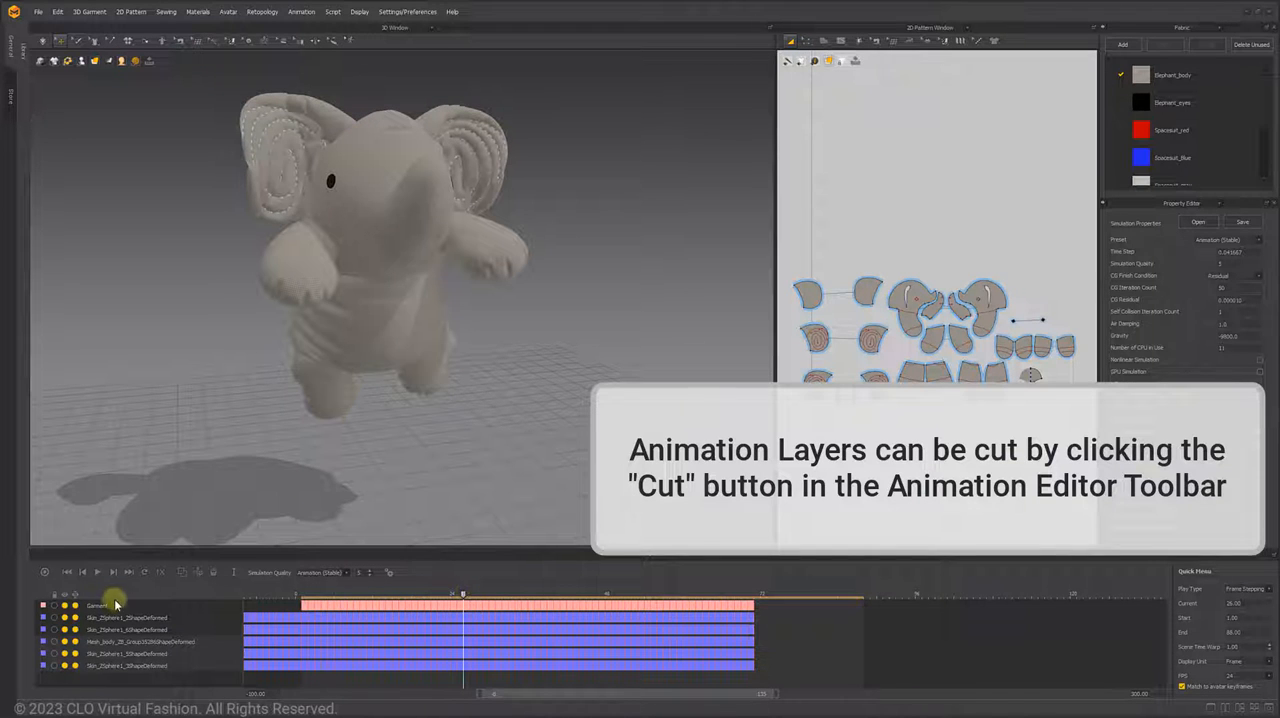
{"action": "left_click", "coordinate": [197, 572]}
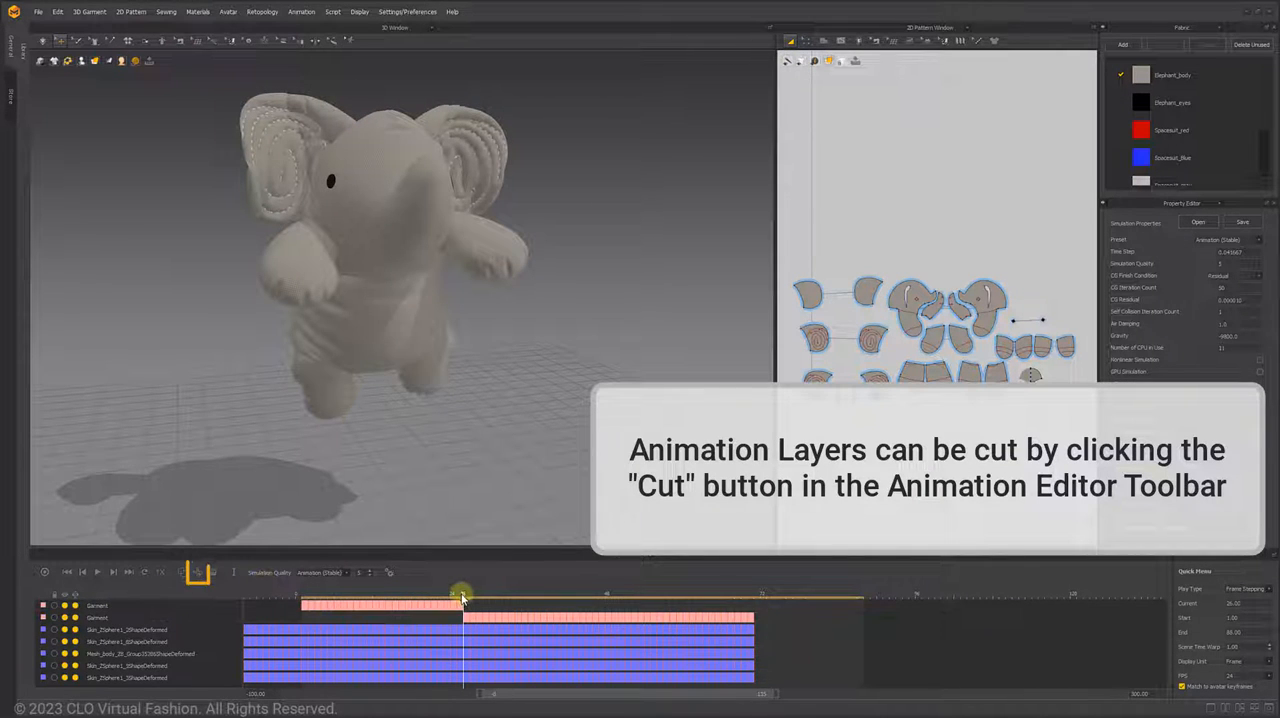
{"action": "left_click_drag", "start_coordinate": [467, 598], "coordinate": [676, 595]}
{"action": "left_click", "coordinate": [199, 576]}
{"action": "left_click", "coordinate": [198, 576]}
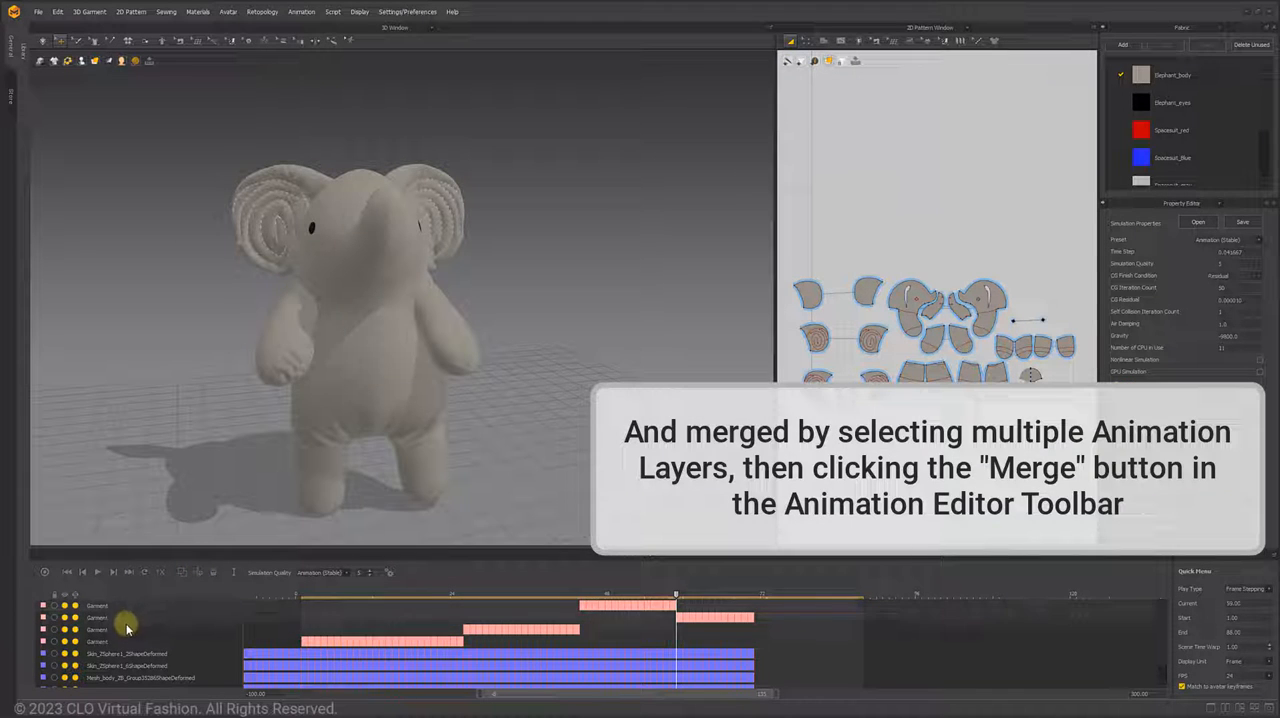
- Merge the cut Garment sections back into a single animation layer
{"action": "left_click", "coordinate": [179, 574]}
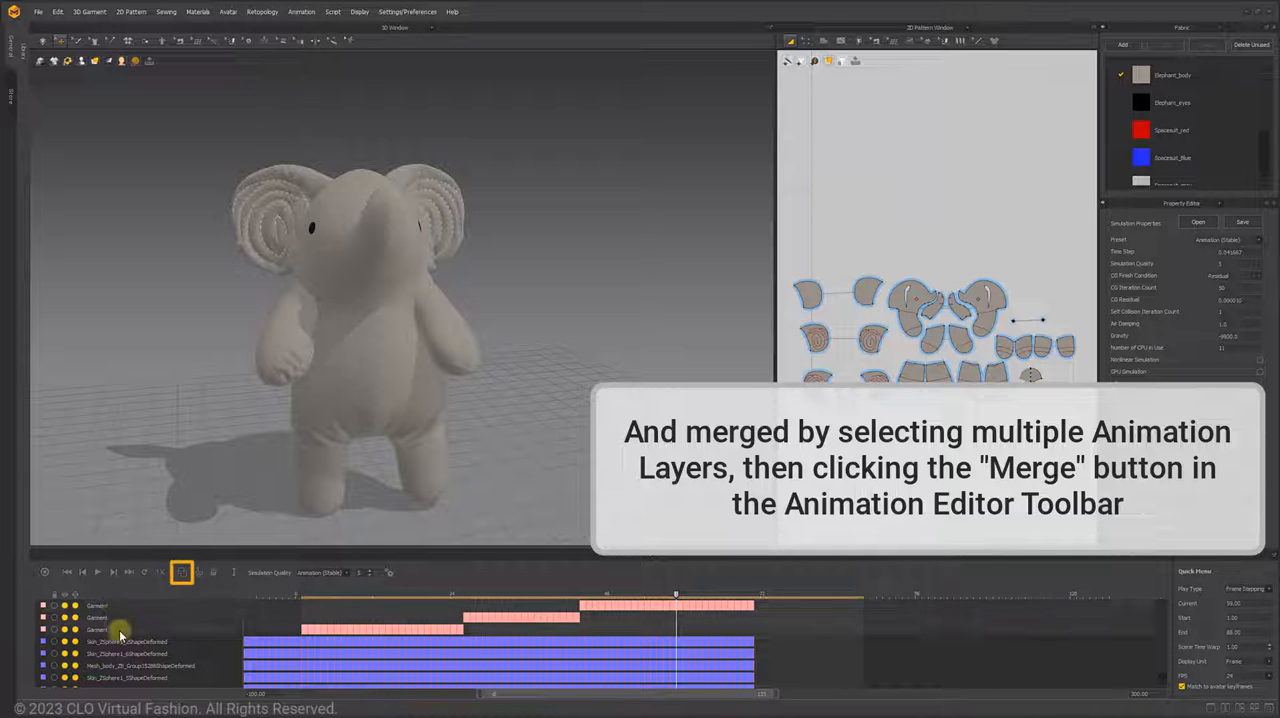
{"action": "left_click", "coordinate": [182, 574]}
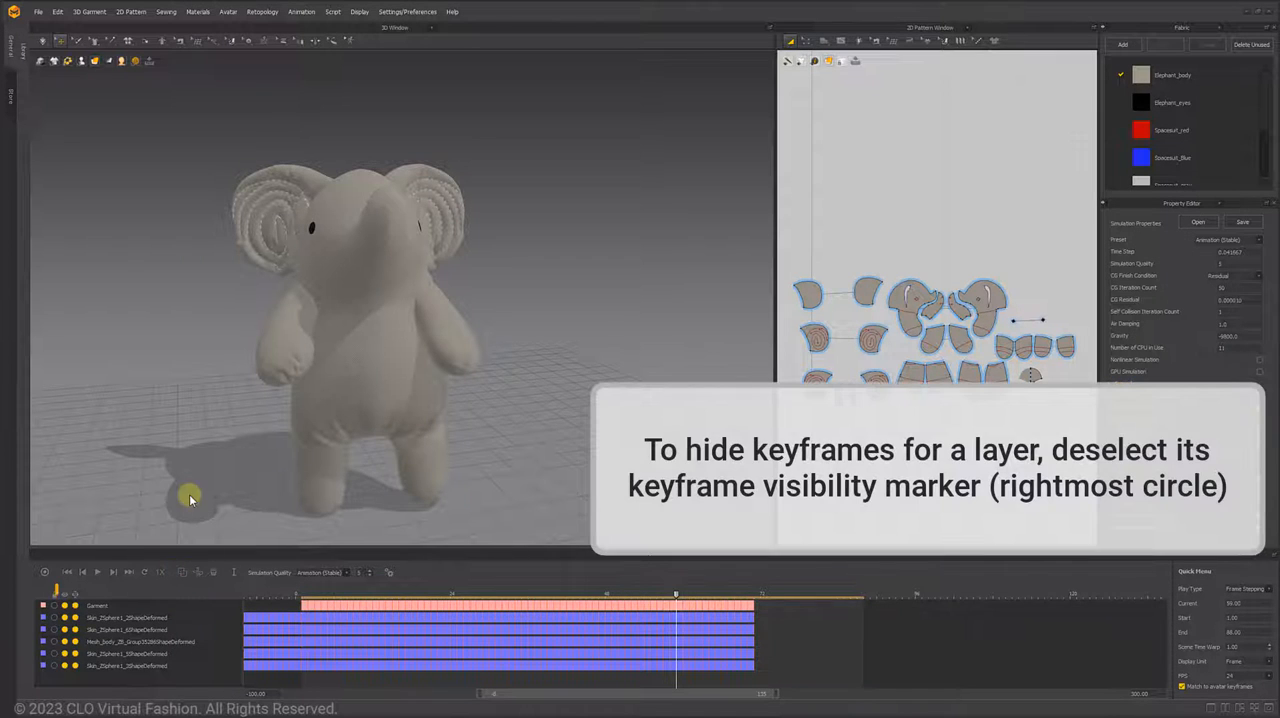
- Hide the keyframes of the Garment layer and the first four avatar layers, and restore those of the Mesh_body layer
{"action": "left_click", "coordinate": [76, 619]}
{"action": "left_click", "coordinate": [76, 631]}
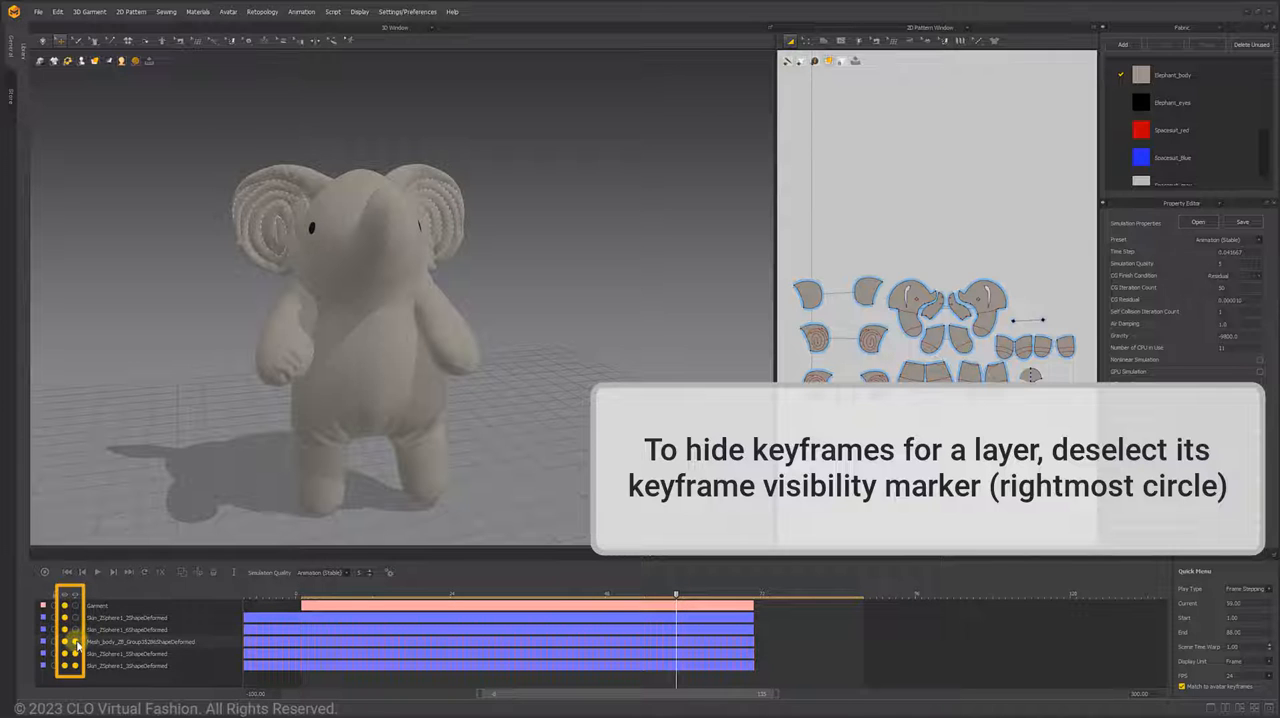
{"action": "left_click", "coordinate": [76, 654]}
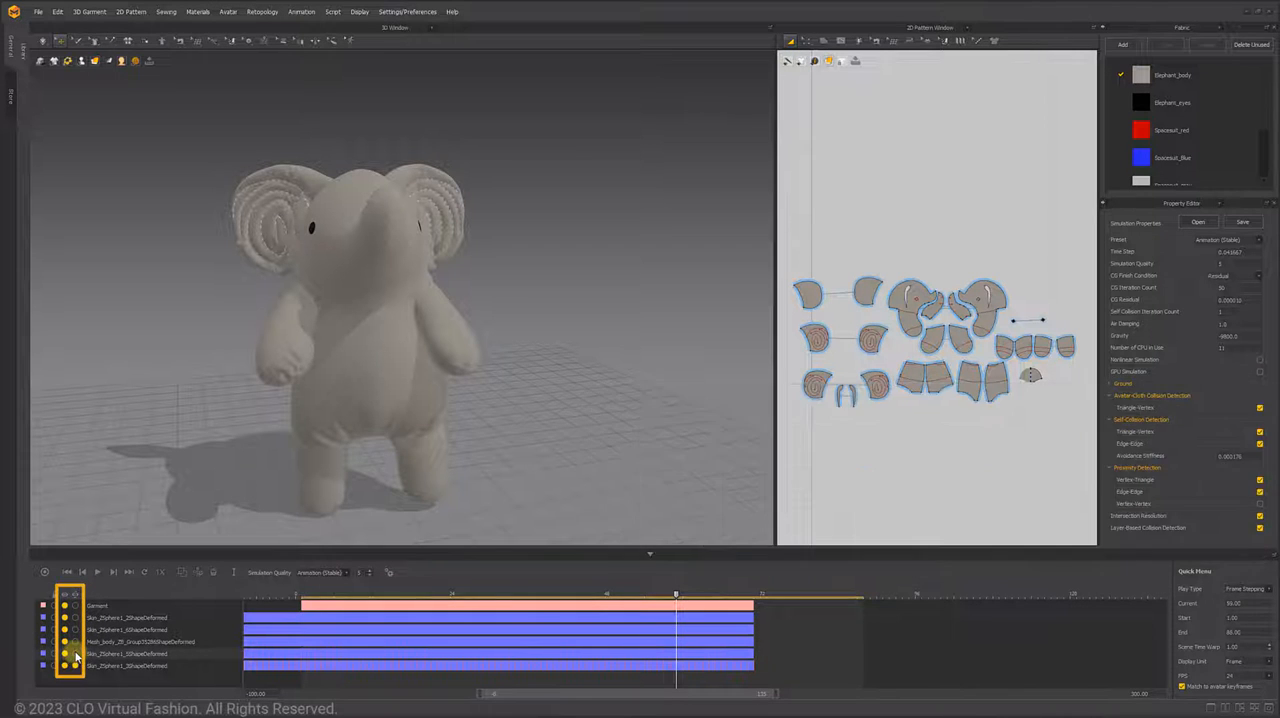
{"action": "left_click", "coordinate": [75, 643]}
- Hide all animation of the Garment layer and the Skin_ZSphere1 avatar layers
{"action": "left_click", "coordinate": [64, 605]}
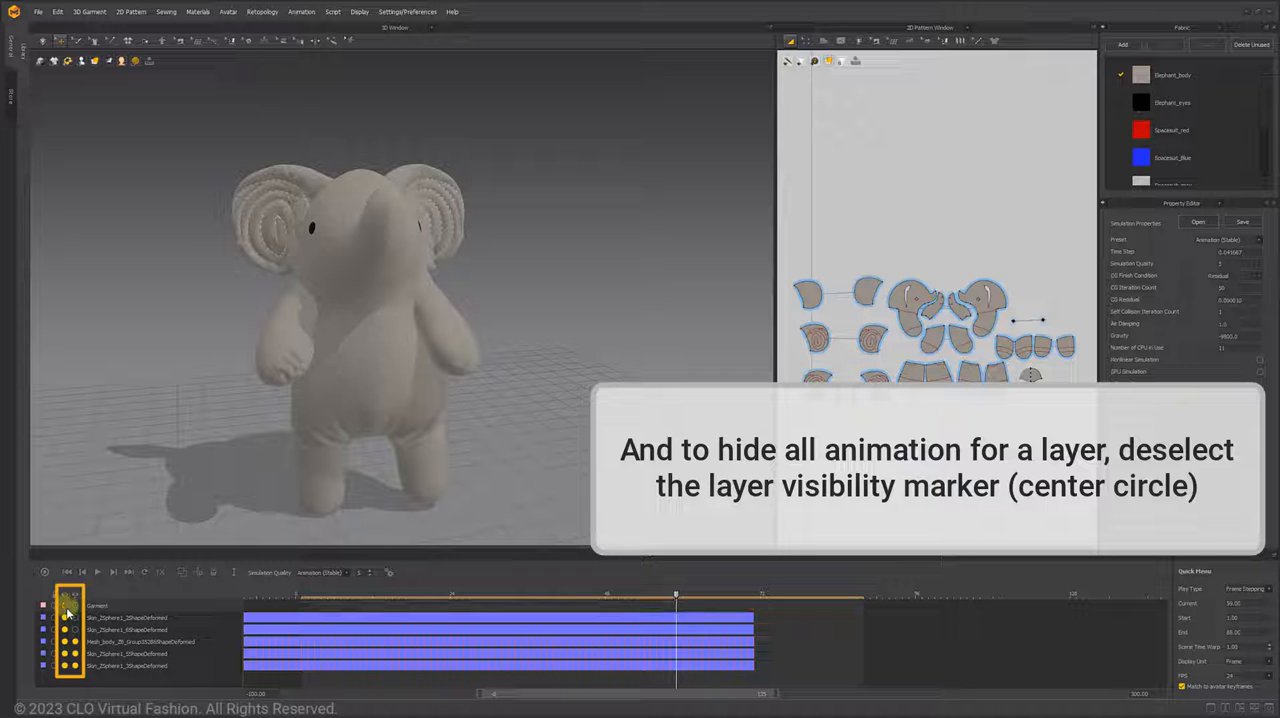
{"action": "left_click", "coordinate": [64, 617]}
{"action": "left_click", "coordinate": [64, 629]}
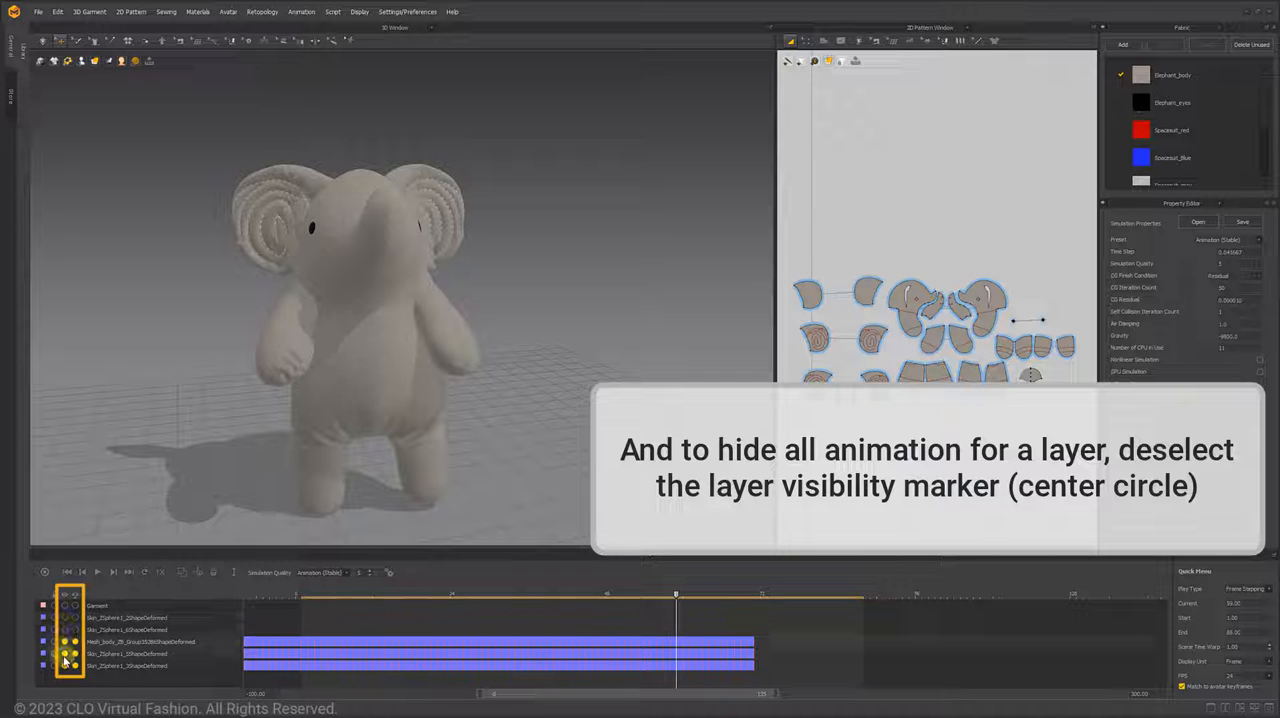
{"action": "left_click", "coordinate": [64, 653]}
{"action": "left_click", "coordinate": [64, 665]}
- Show the animation of the hidden Skin_ZSphere1 avatar layers and the Garment layer again
{"action": "left_click", "coordinate": [64, 653]}
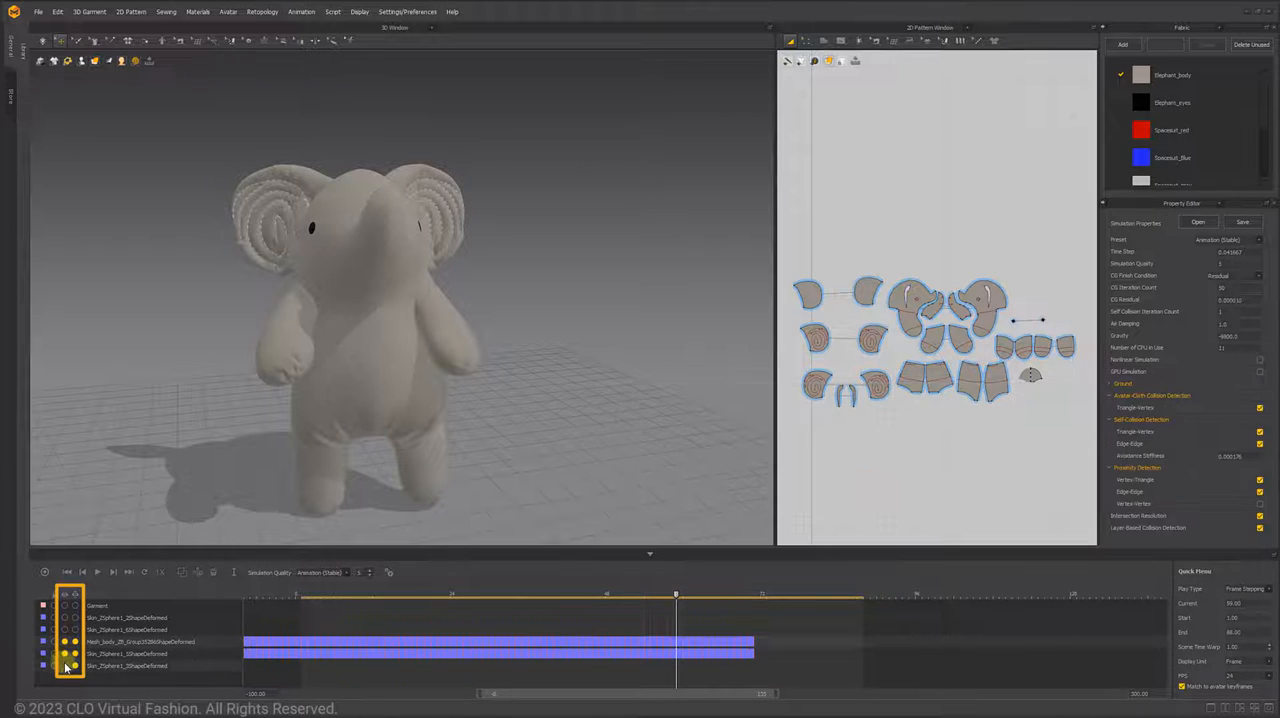
{"action": "left_click", "coordinate": [64, 665]}
{"action": "left_click", "coordinate": [64, 629]}
{"action": "left_click", "coordinate": [64, 617]}
{"action": "left_click", "coordinate": [64, 605]}
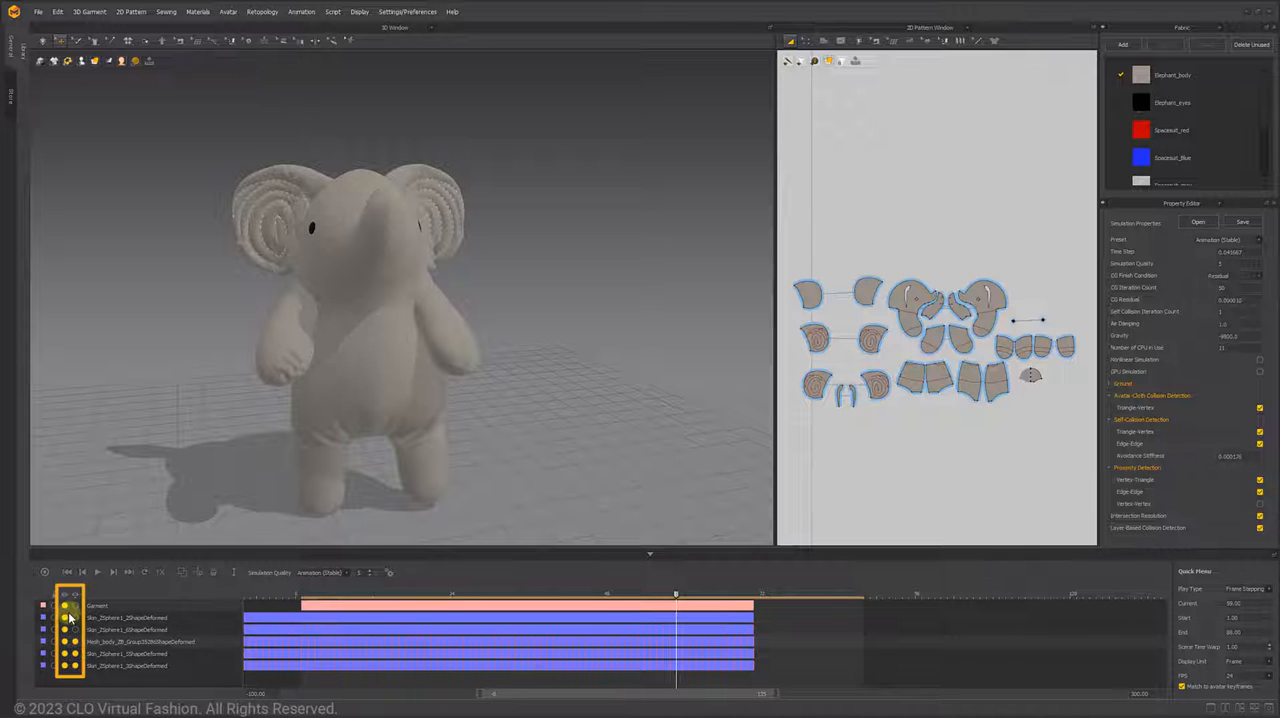
- Delete the Garment layer's keyframes from frame 34 to frame 56
{"action": "mouse_move", "coordinate": [677, 596]}
{"action": "left_mouse_down"}
{"action": "mouse_move", "coordinate": [502, 594]}
{"action": "mouse_move", "coordinate": [733, 618]}
{"action": "mouse_move", "coordinate": [655, 602]}
{"action": "left_mouse_up"}
{"action": "right_click", "coordinate": [622, 598]}
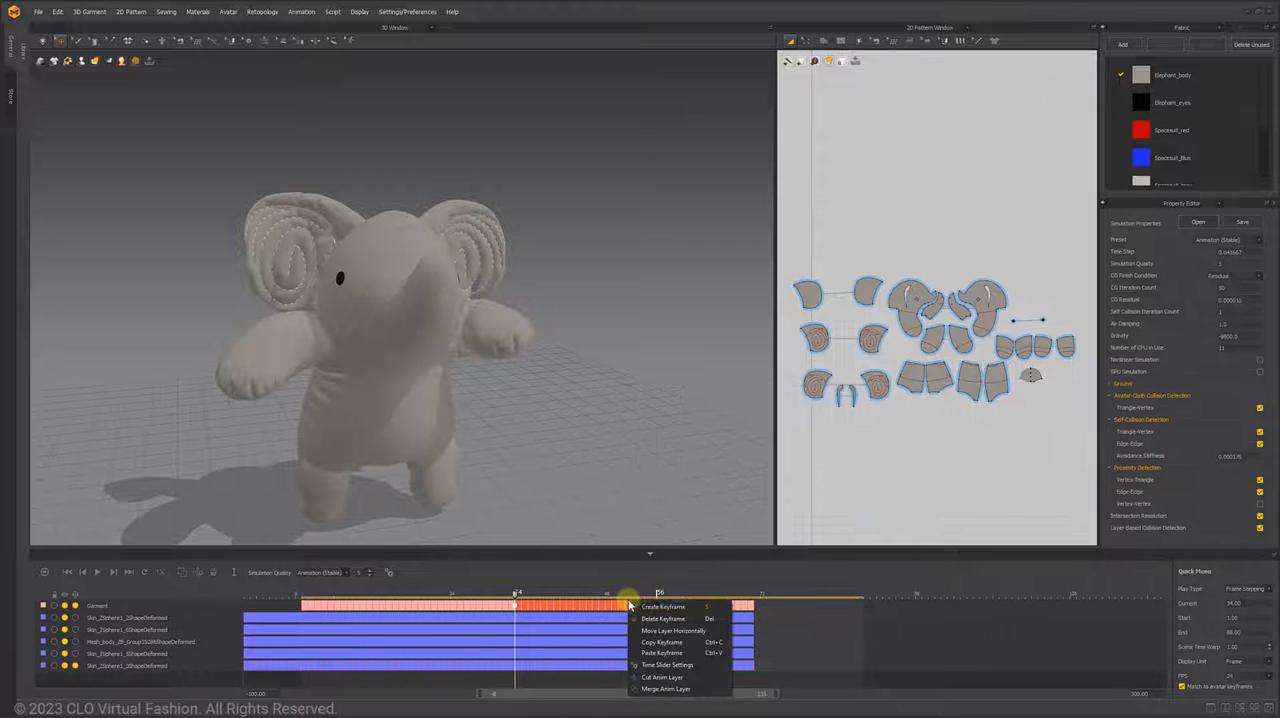
{"action": "left_click", "coordinate": [676, 616]}
- Delete the single faulty Garment keyframe at frame 62 and check the adjacent frames
{"action": "left_click_drag", "start_coordinate": [515, 594], "coordinate": [697, 602]}
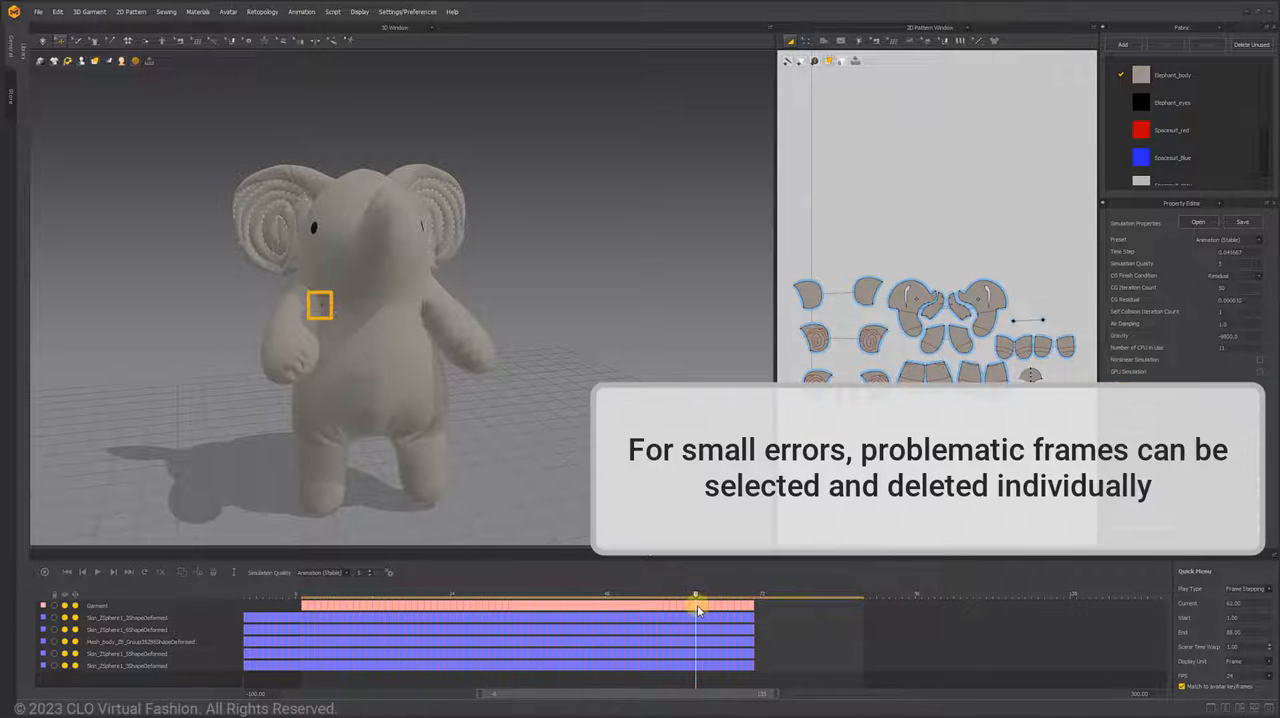
{"action": "right_click", "coordinate": [697, 606]}
{"action": "left_click", "coordinate": [733, 624]}
{"action": "left_click_drag", "start_coordinate": [697, 595], "coordinate": [703, 597]}
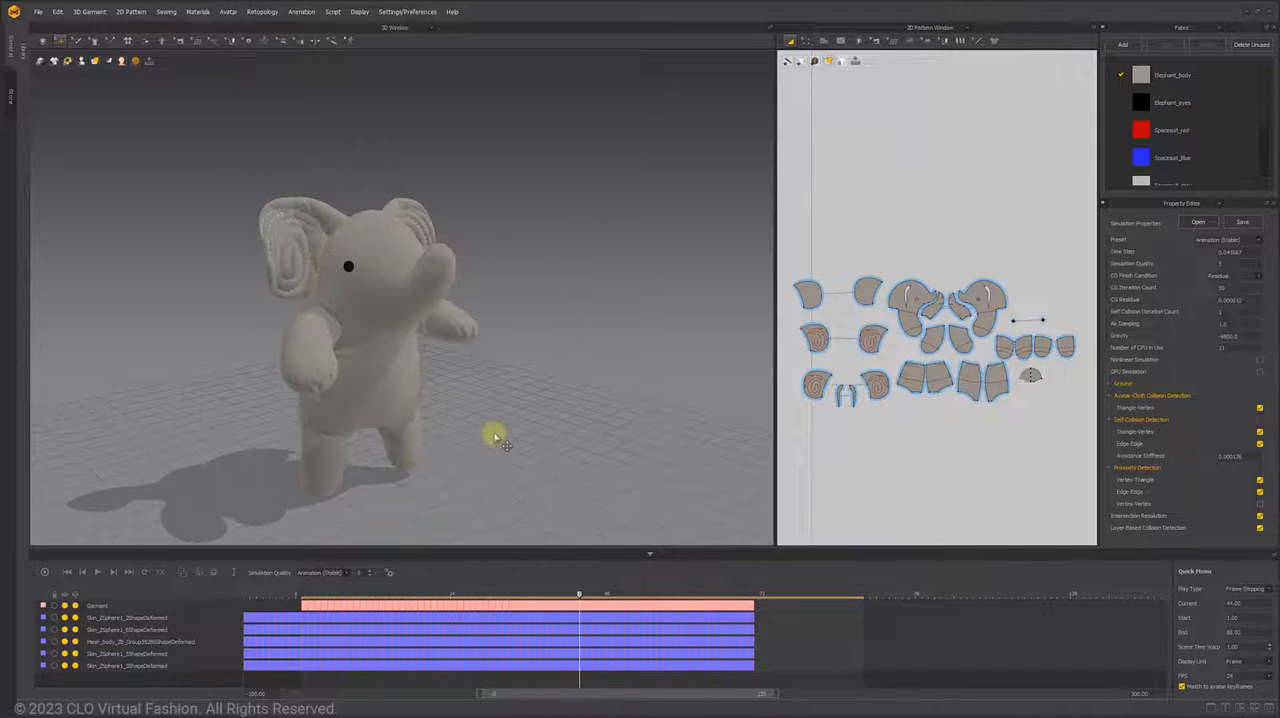
- Select all of the elephant's patterns at frame 53, adjust them in the 3D window and key them in place
{"action": "left_click_drag", "start_coordinate": [580, 597], "coordinate": [637, 603]}
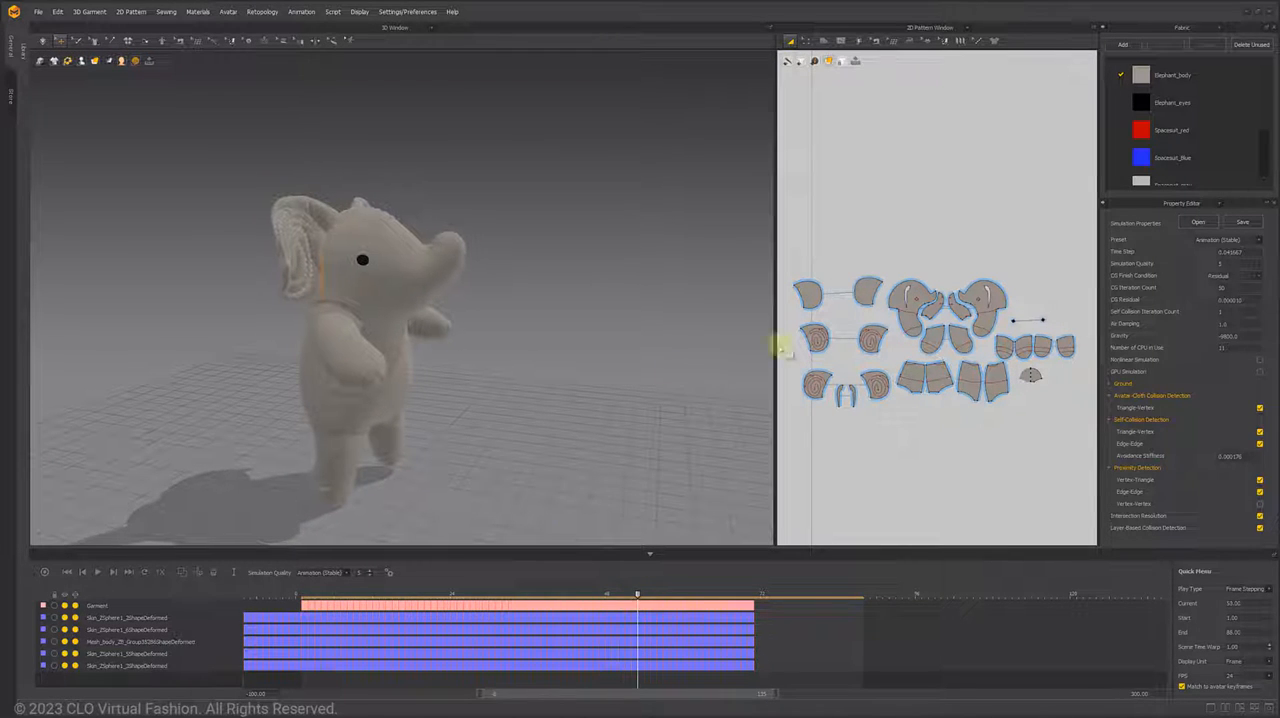
{"action": "left_click_drag", "start_coordinate": [785, 246], "coordinate": [893, 343]}
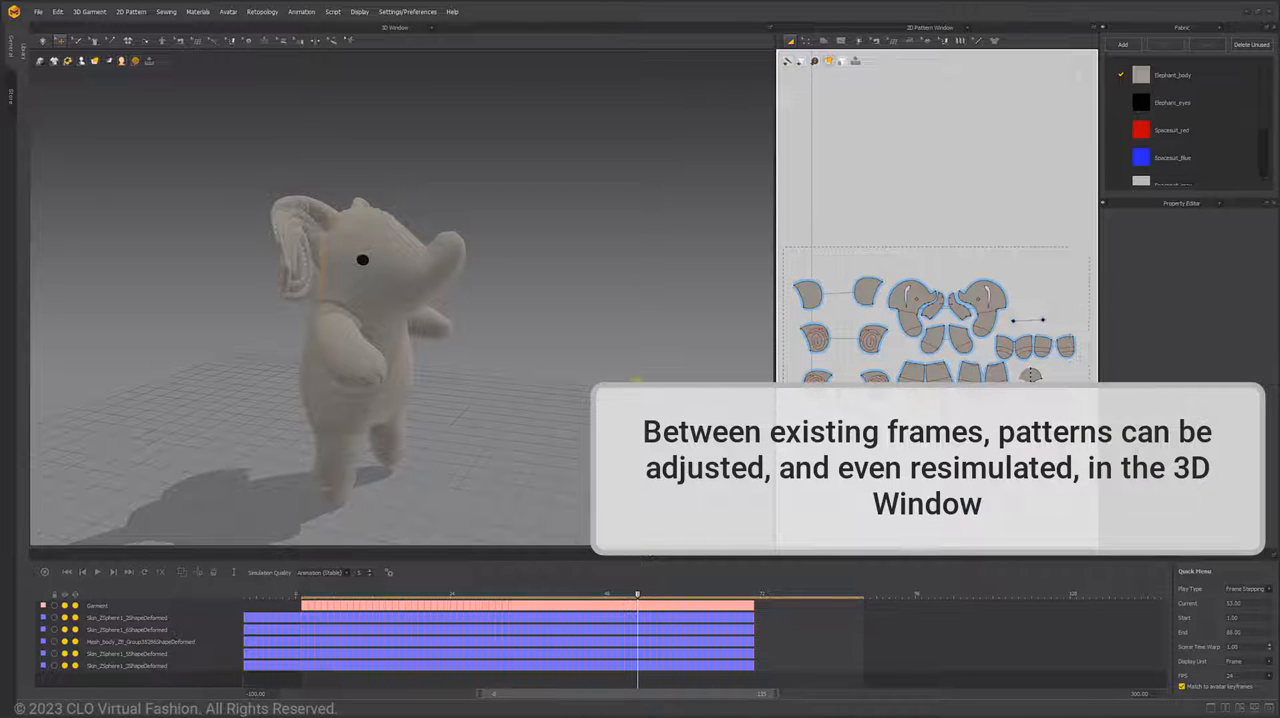
{"action": "left_click", "coordinate": [399, 366]}
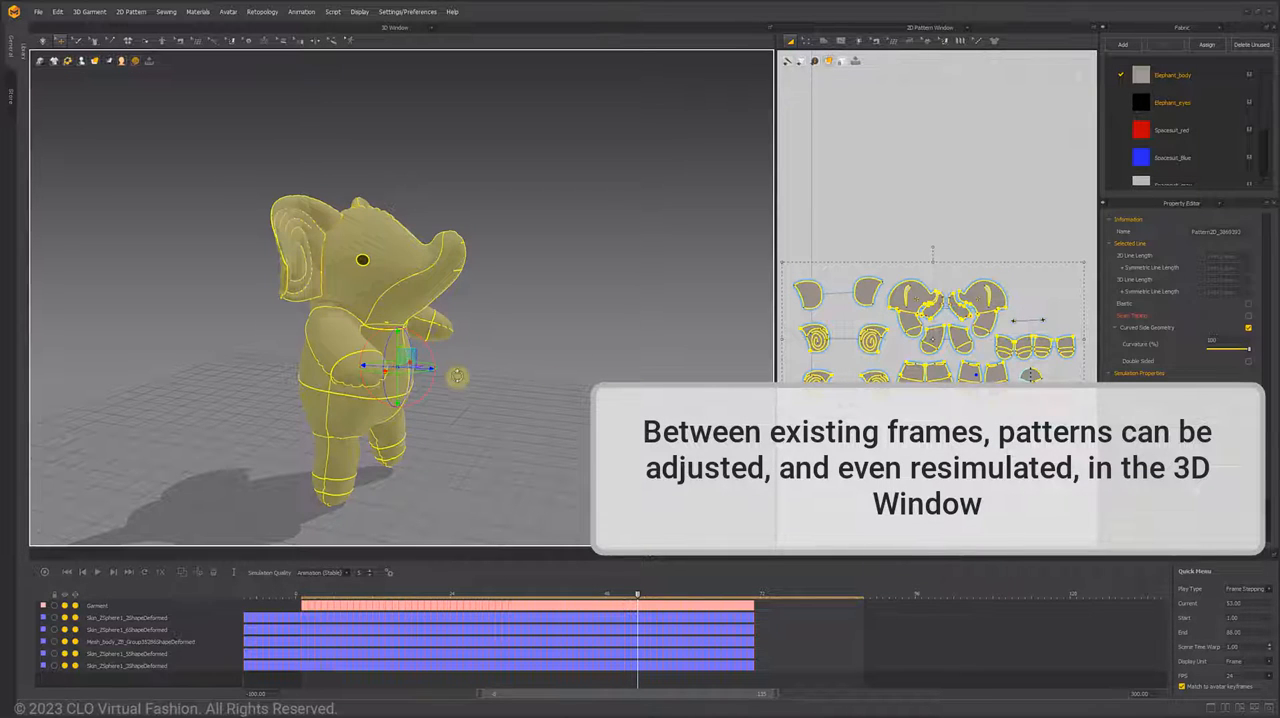
{"action": "right_click_drag", "start_coordinate": [457, 376], "coordinate": [424, 441]}
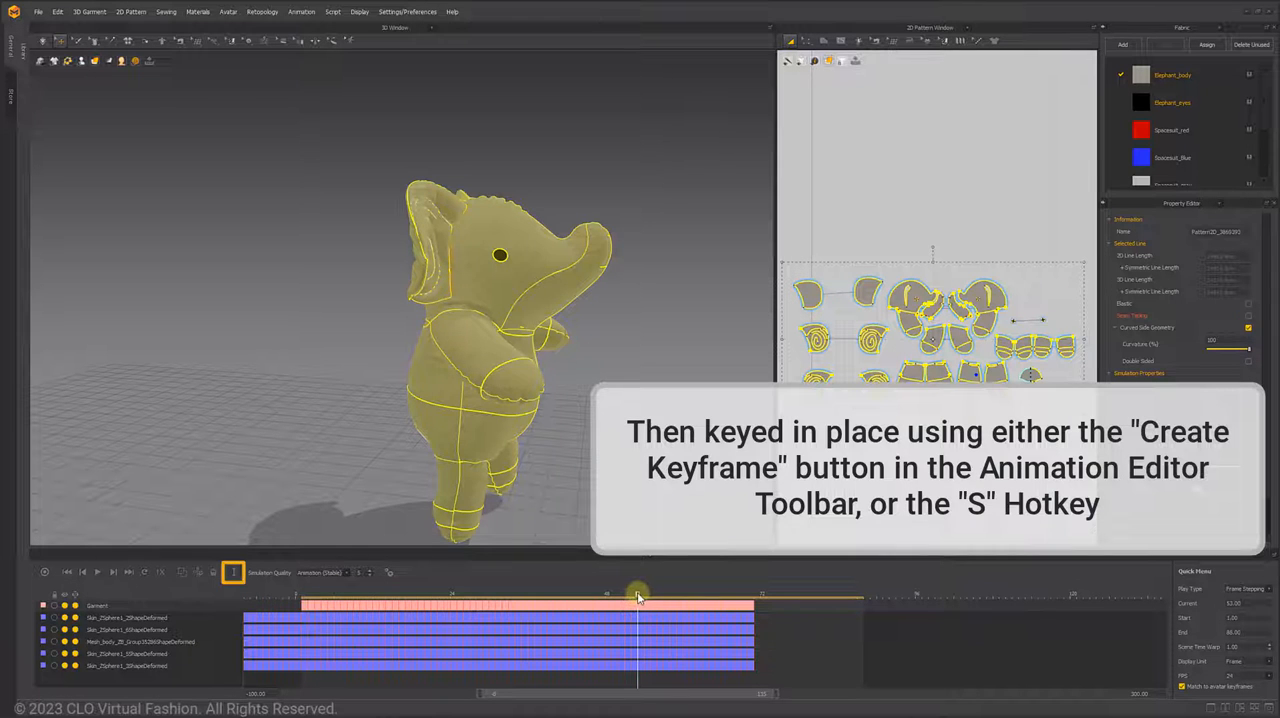
- Delete the Garment layer's keyframes after frame 53 up to the end of the layer
{"action": "mouse_move", "coordinate": [637, 597]}
{"action": "left_mouse_down"}
{"action": "mouse_move", "coordinate": [516, 597]}
{"action": "mouse_move", "coordinate": [637, 597]}
{"action": "left_mouse_up"}
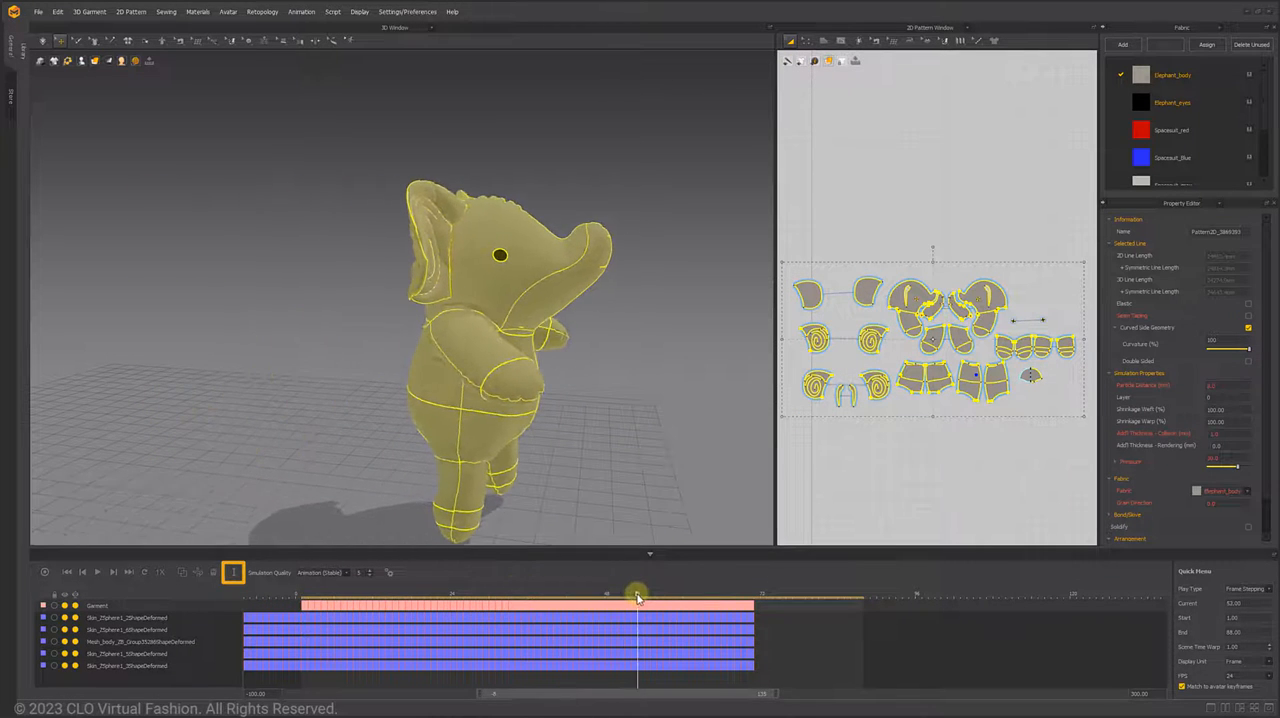
{"action": "right_click", "coordinate": [755, 609]}
{"action": "left_click", "coordinate": [768, 622]}
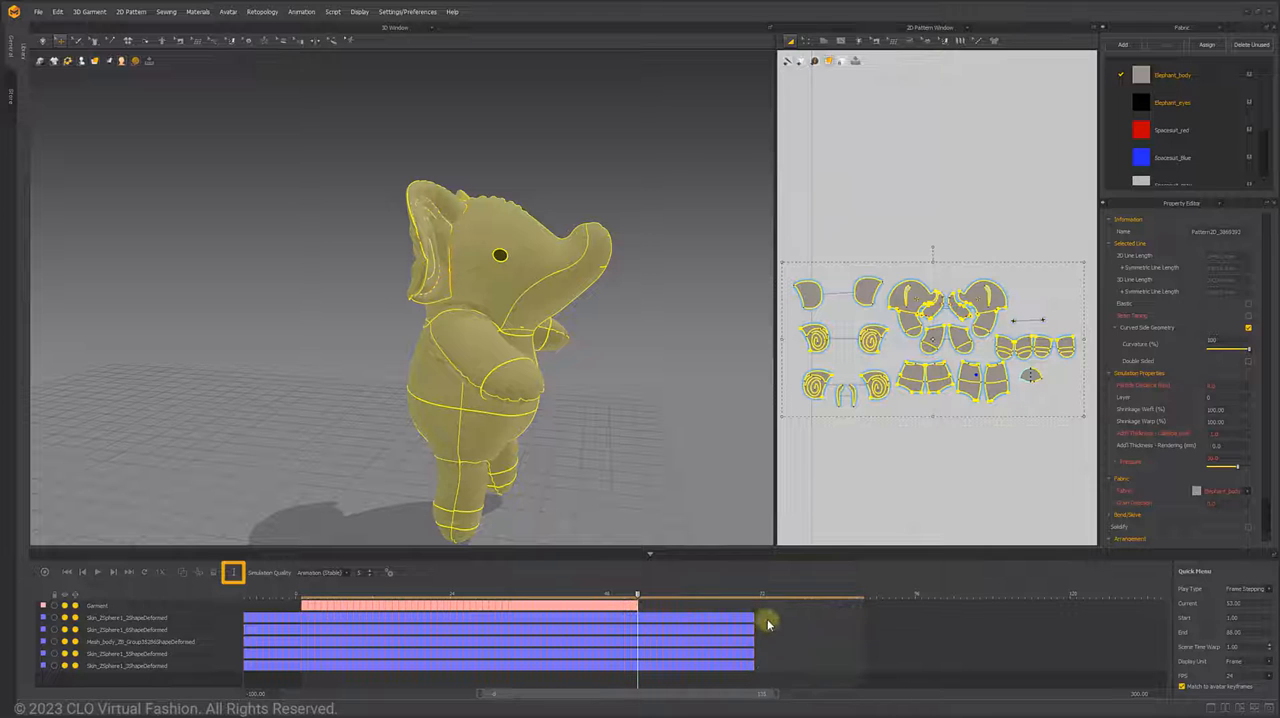
- Simulate the elephant at frame 71 and create a Garment keyframe from the result
{"action": "left_click_drag", "start_coordinate": [641, 596], "coordinate": [745, 603]}
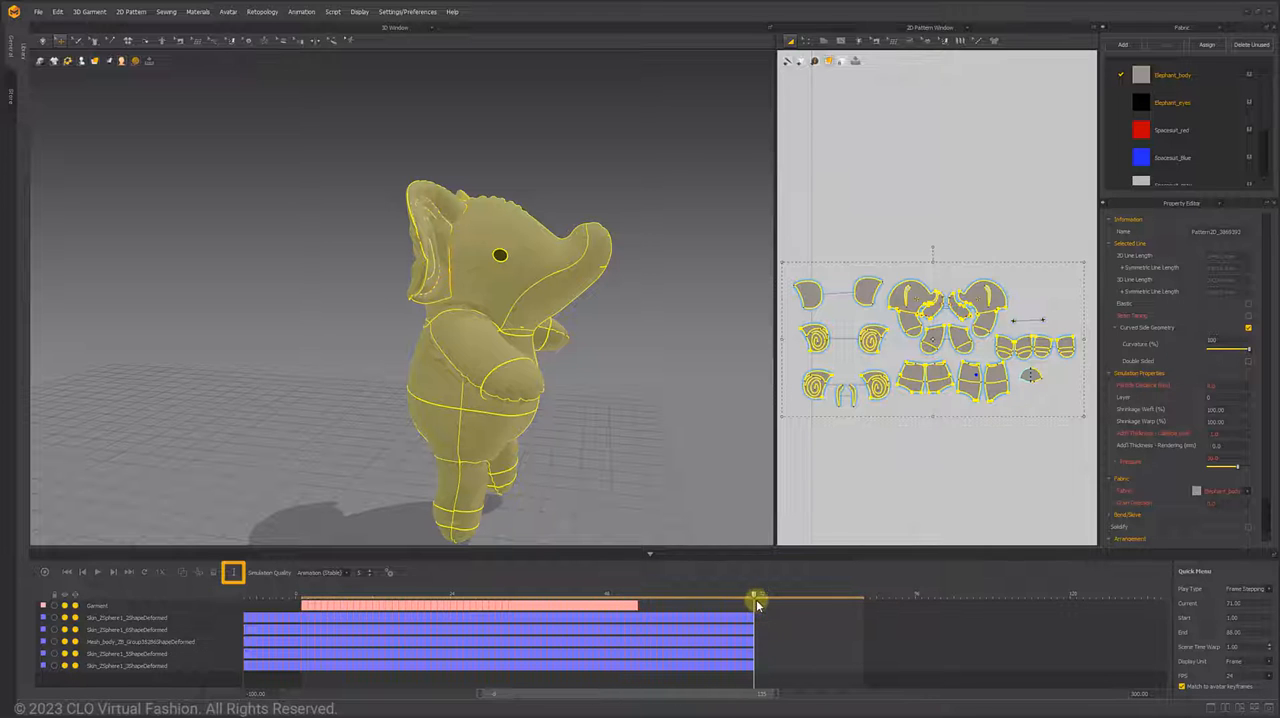
{"action": "right_click_drag", "start_coordinate": [607, 456], "coordinate": [355, 315]}
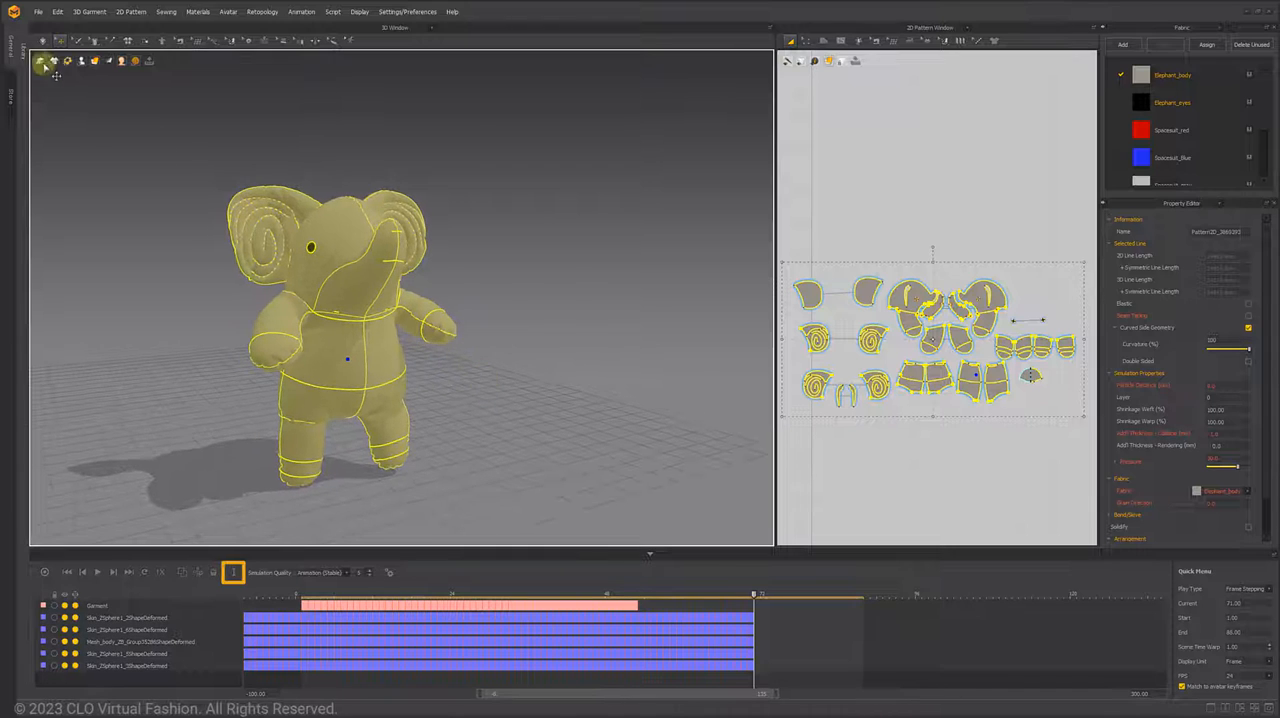
{"action": "left_click", "coordinate": [42, 42]}
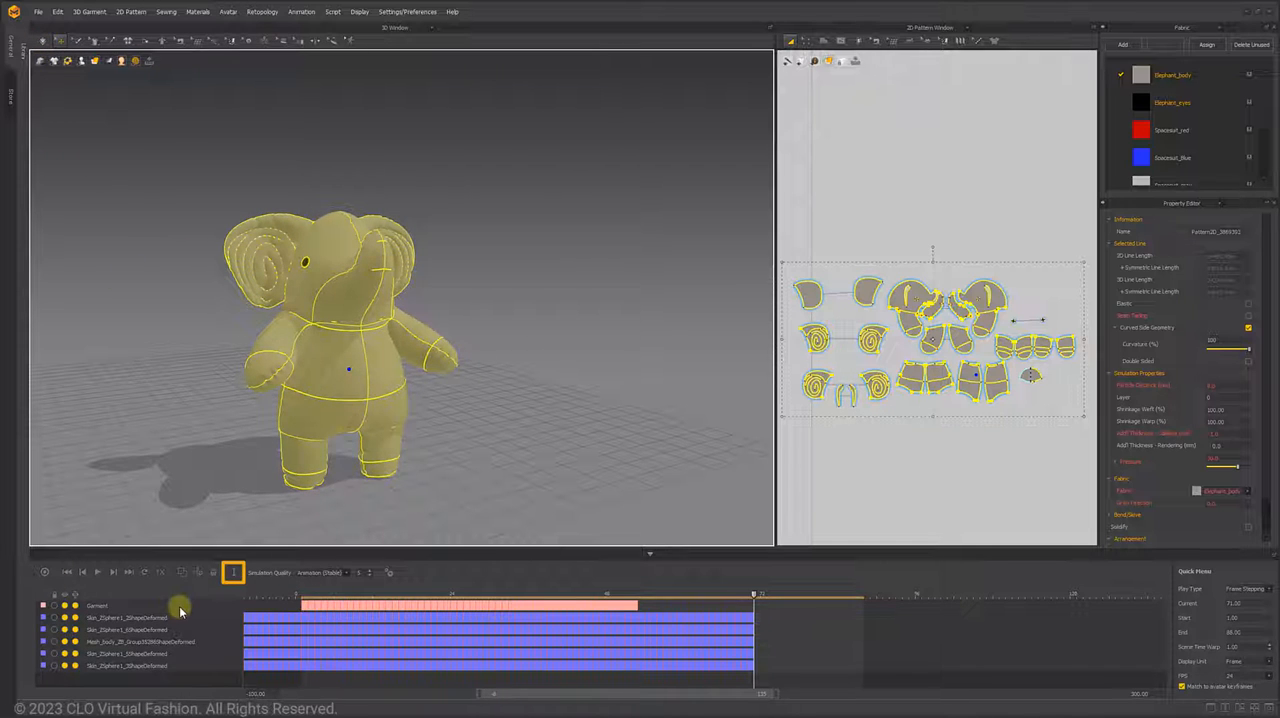
{"action": "left_click", "coordinate": [233, 572]}
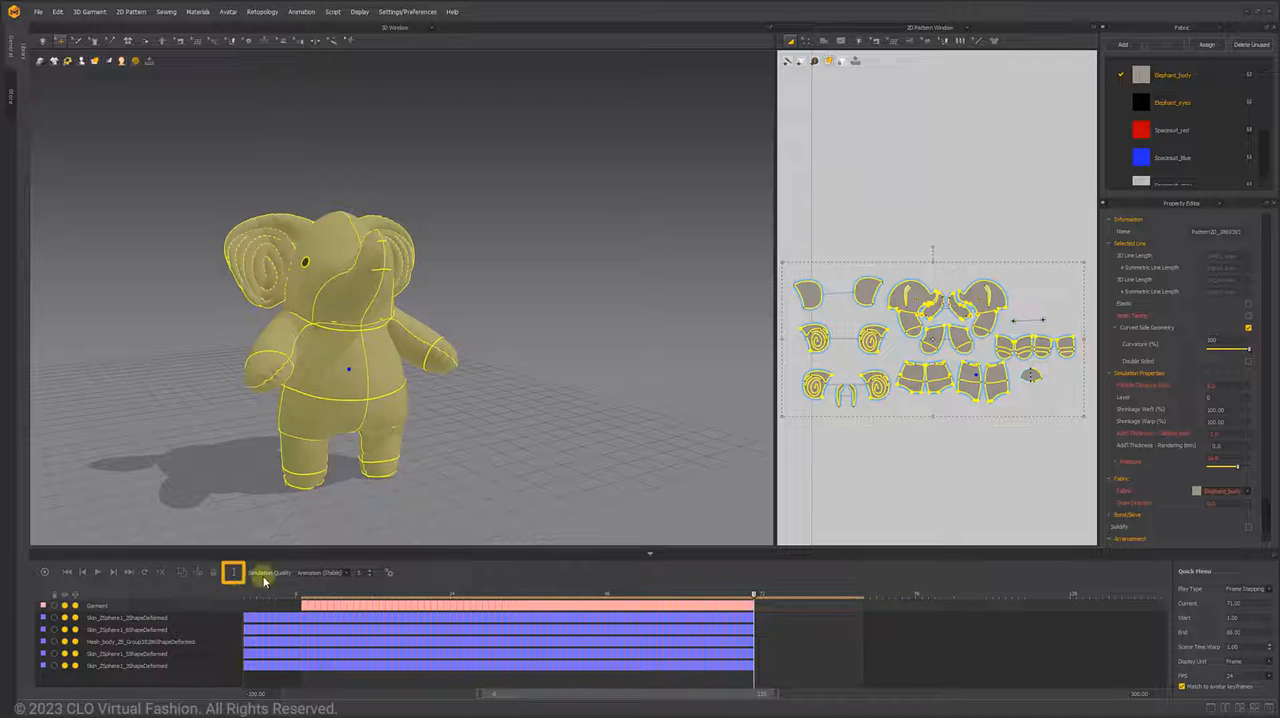
- Re-record the elephant's garment simulation from frame 36 to 46 on a new layer and merge it into the existing Garment layer
{"action": "left_click_drag", "start_coordinate": [748, 594], "coordinate": [527, 592]}
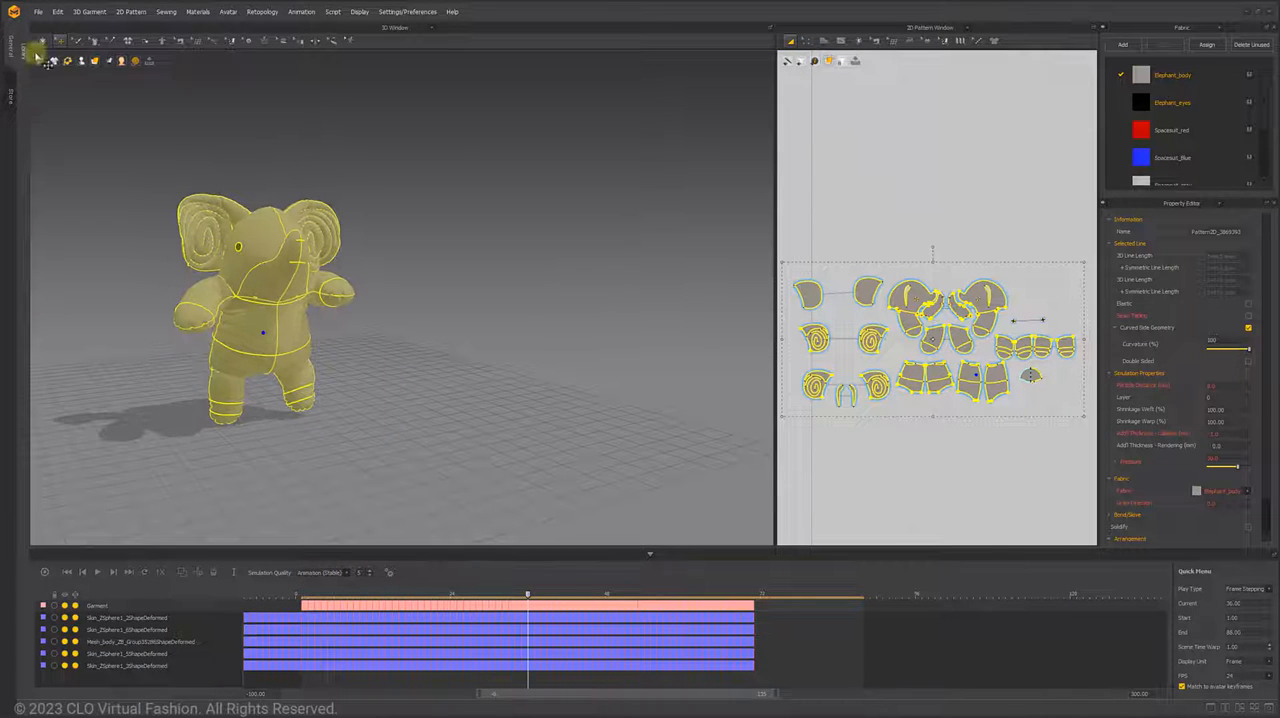
{"action": "left_click", "coordinate": [43, 46]}
{"action": "left_click", "coordinate": [43, 46]}
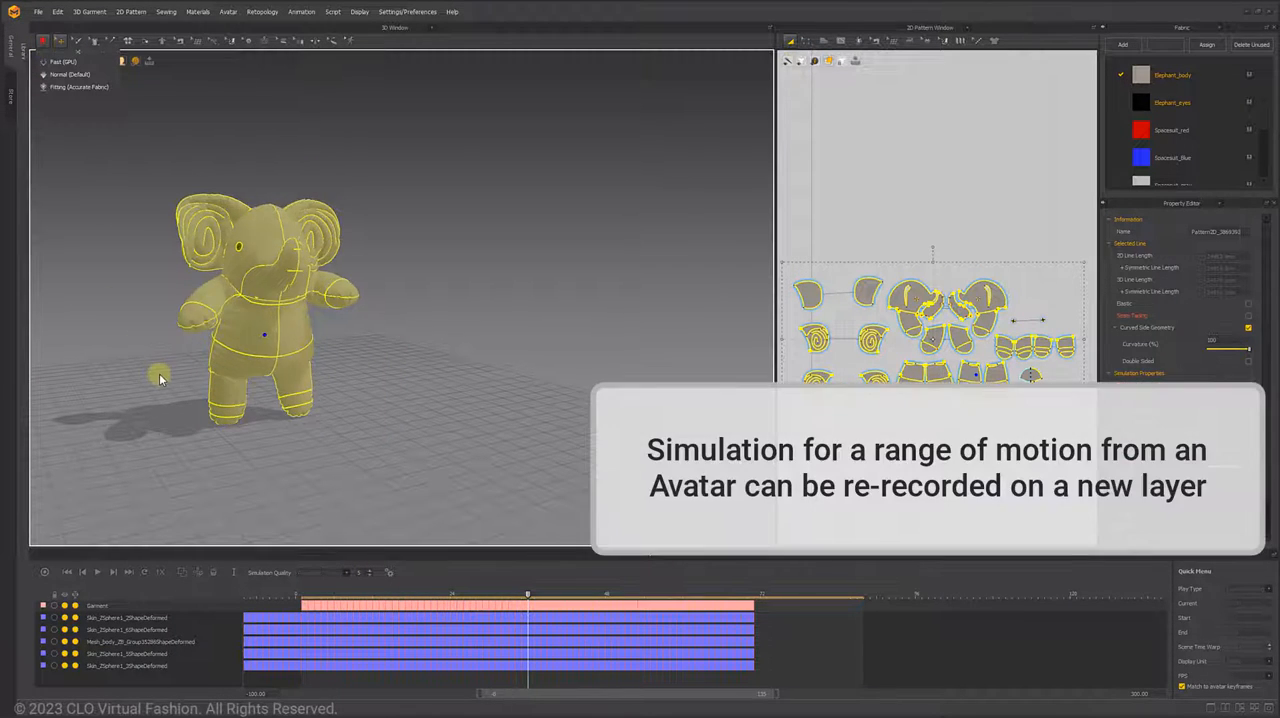
{"action": "left_click", "coordinate": [45, 572]}
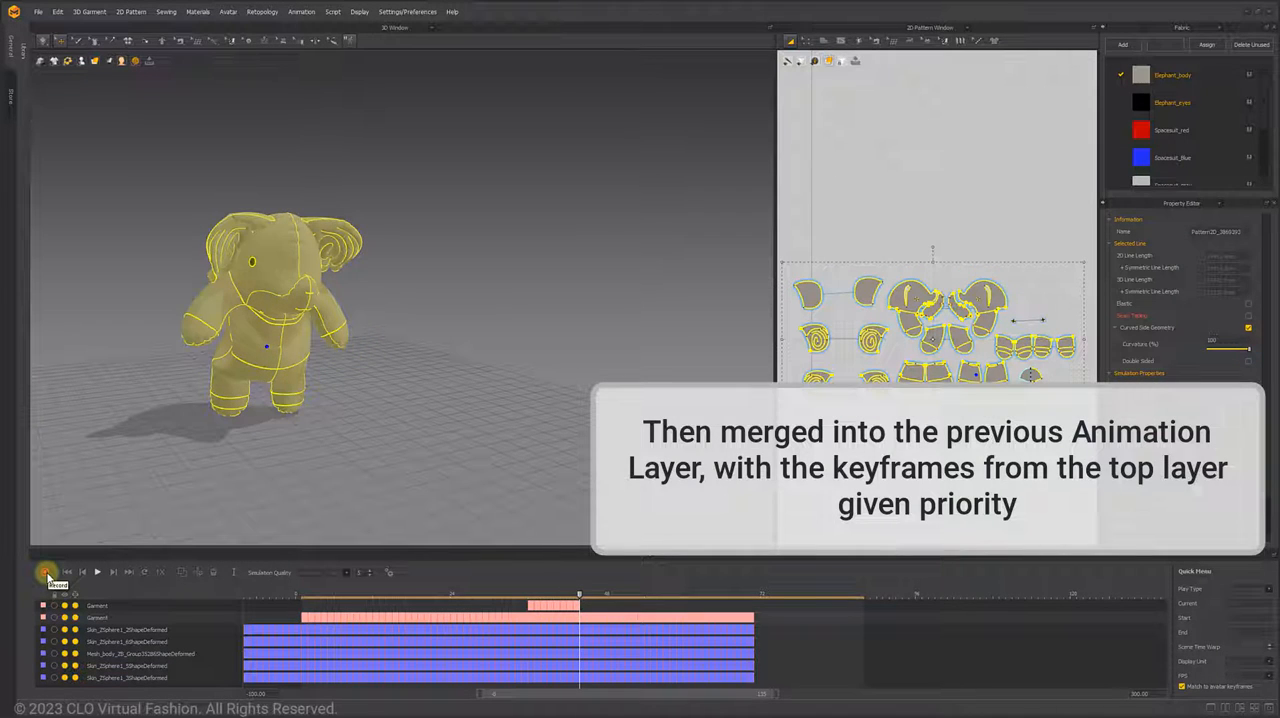
{"action": "left_click", "coordinate": [45, 573]}
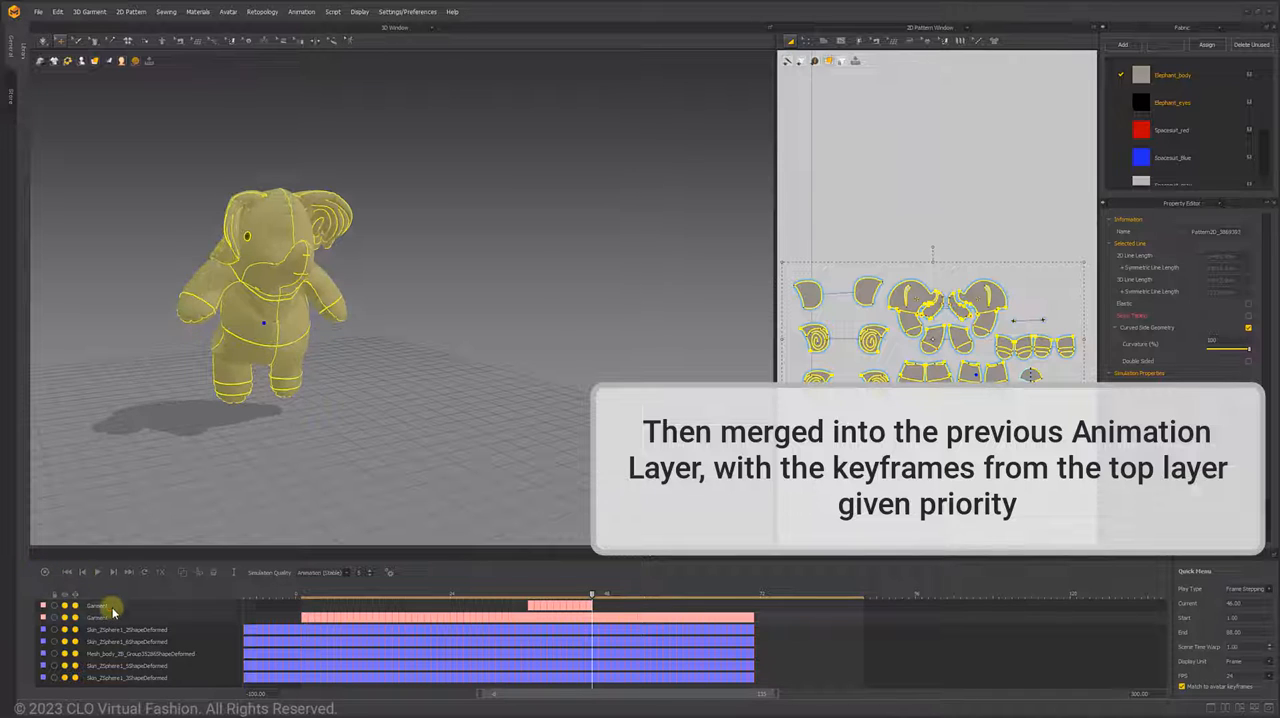
{"action": "left_click", "coordinate": [184, 574]}
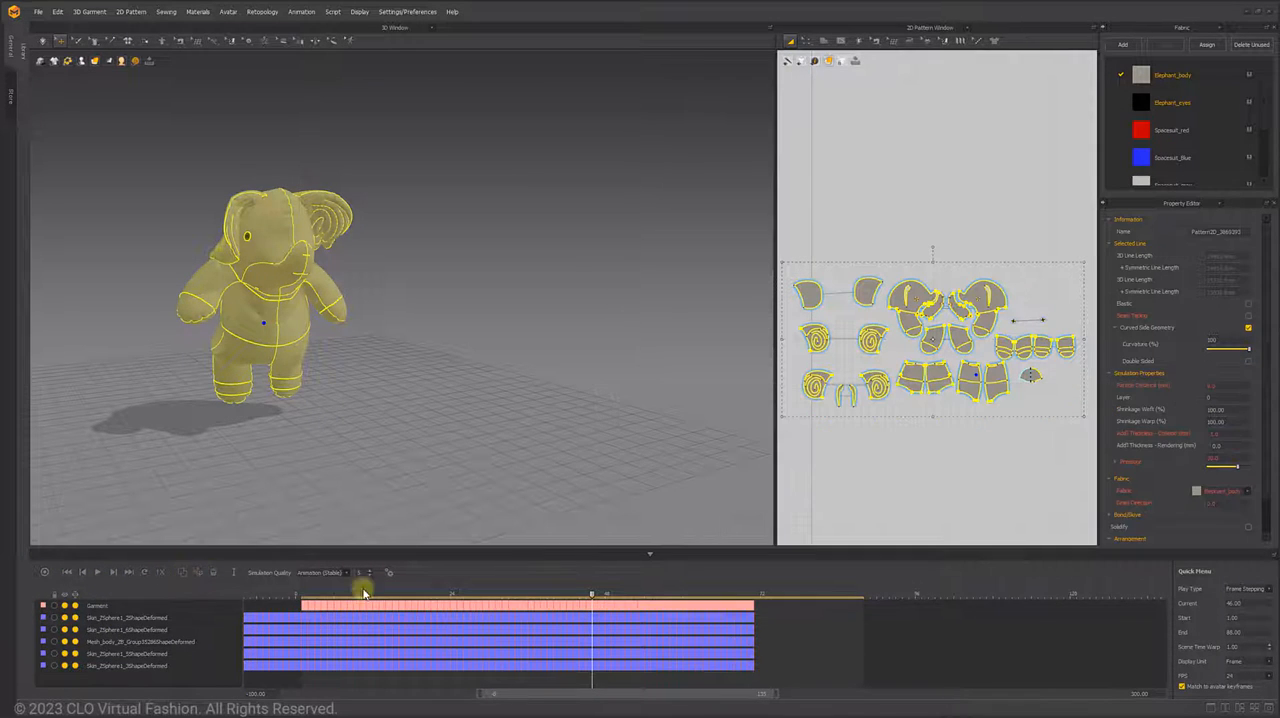
{"action": "mouse_move", "coordinate": [586, 594]}
{"action": "left_mouse_down"}
{"action": "mouse_move", "coordinate": [500, 594]}
{"action": "mouse_move", "coordinate": [591, 598]}
{"action": "left_mouse_up"}
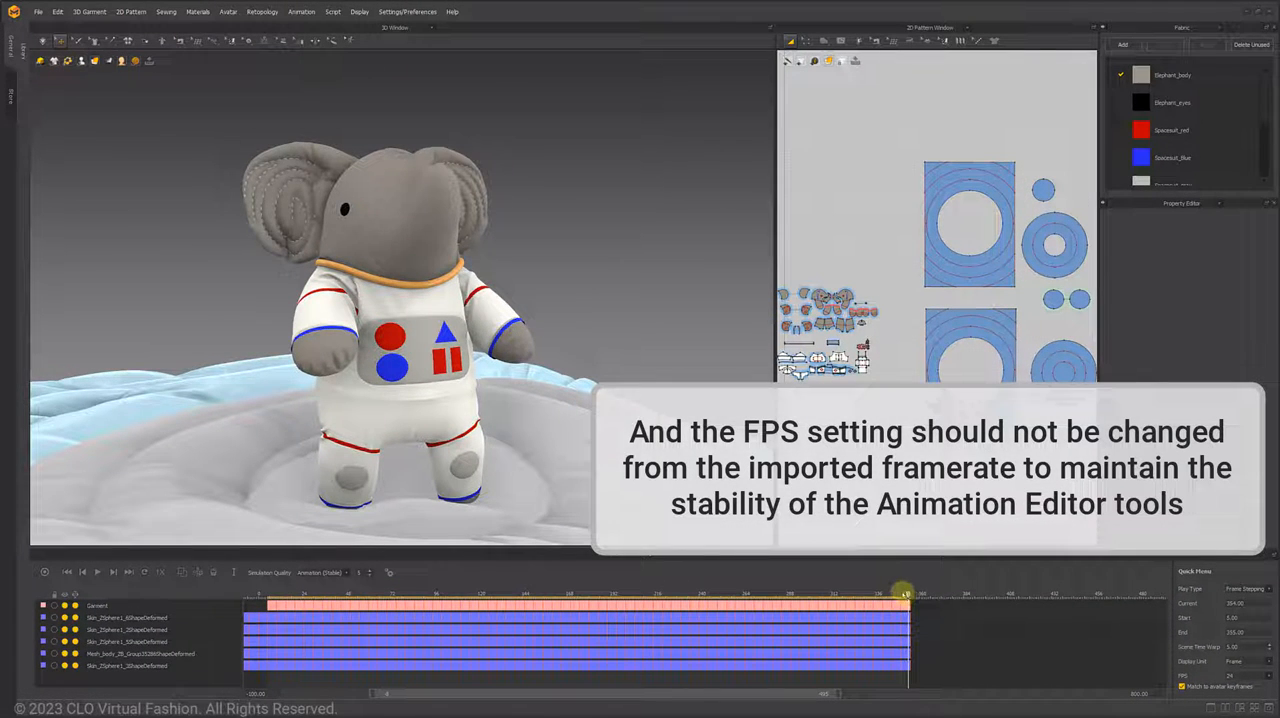
- Copy the Garment keyframes from frame 5 to 59 and paste them beyond the end of the Garment layer
{"action": "mouse_move", "coordinate": [905, 593]}
{"action": "left_mouse_down"}
{"action": "mouse_move", "coordinate": [267, 593]}
{"action": "mouse_move", "coordinate": [893, 598]}
{"action": "left_mouse_up"}
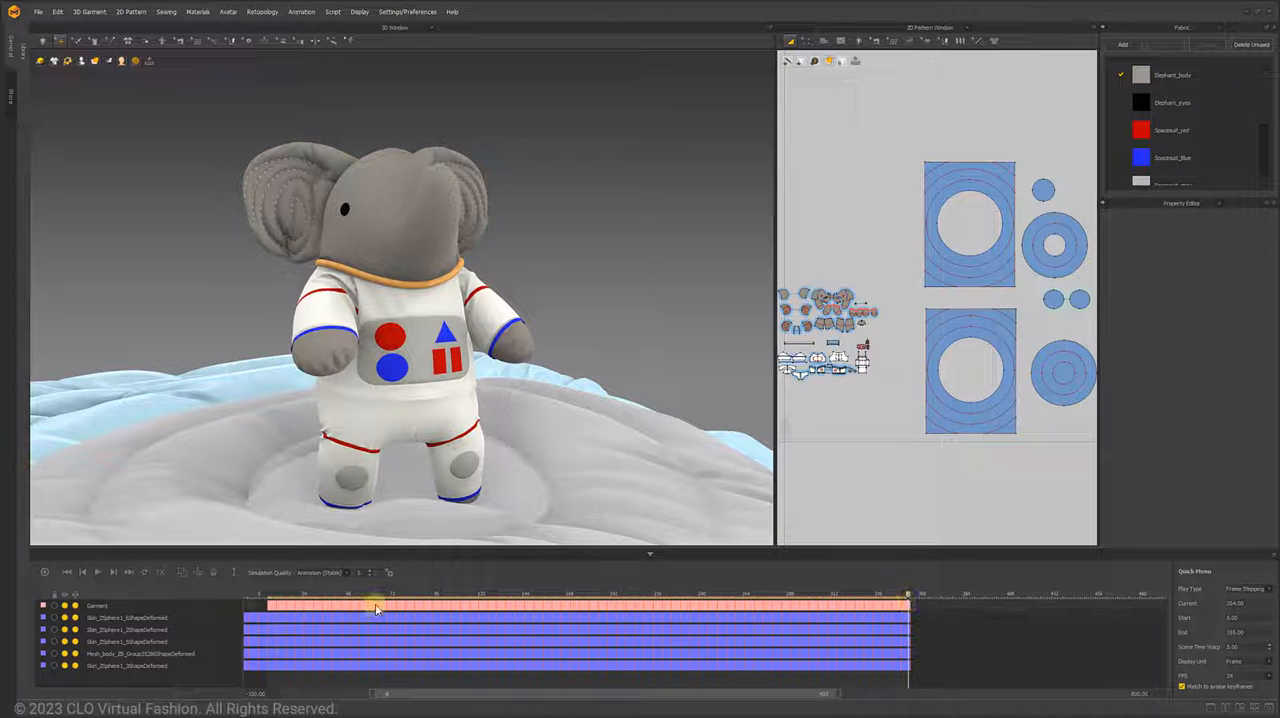
{"action": "left_click_drag", "start_coordinate": [256, 604], "coordinate": [343, 614]}
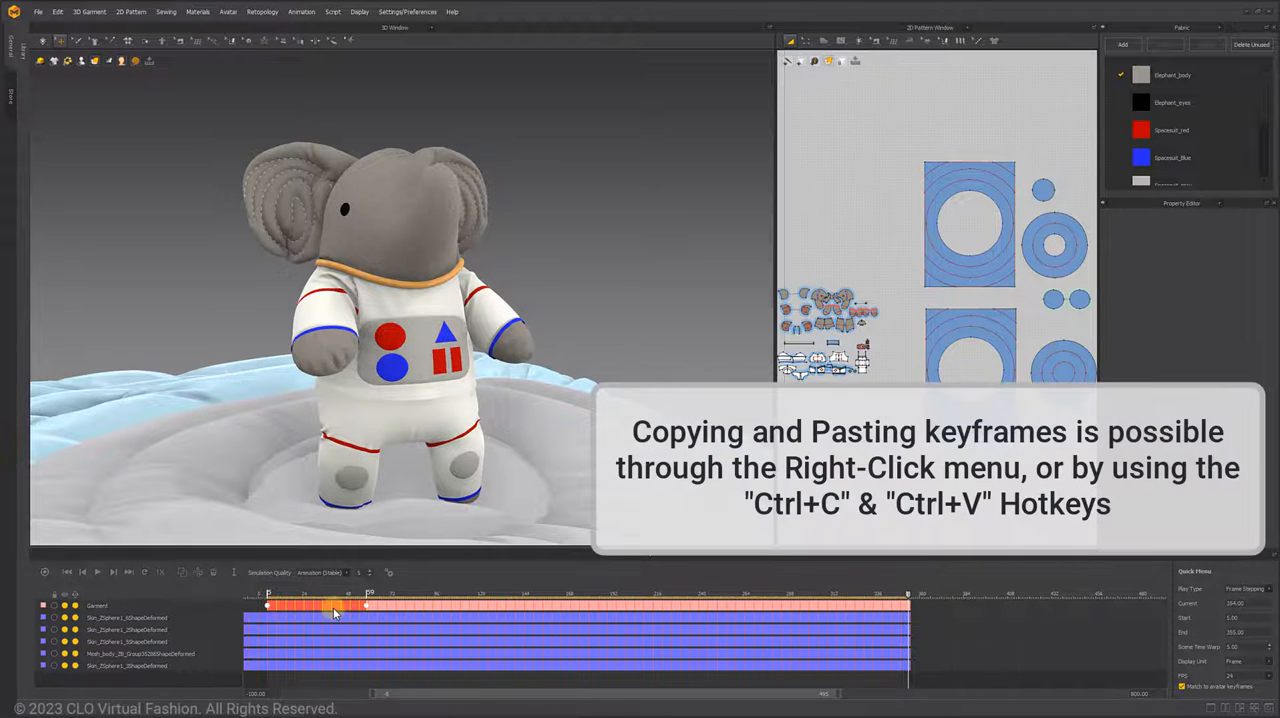
{"action": "right_click", "coordinate": [335, 613]}
{"action": "left_click", "coordinate": [383, 656]}
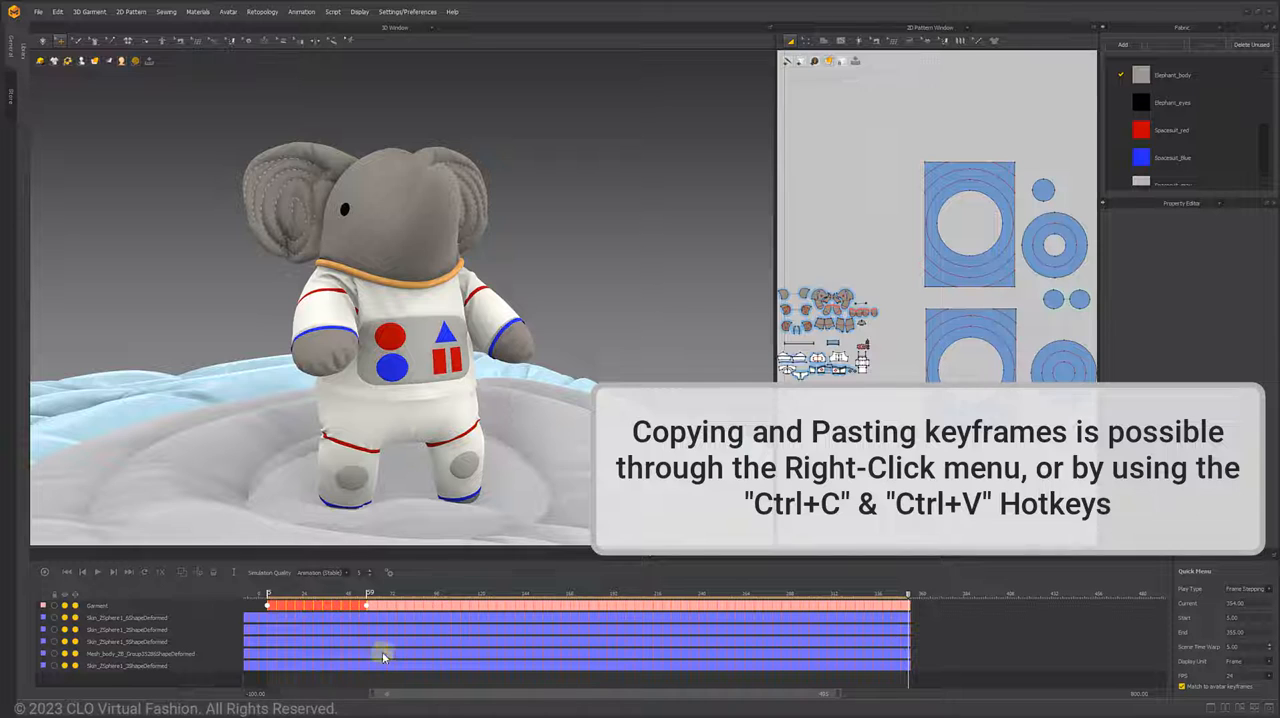
{"action": "left_click_drag", "start_coordinate": [912, 597], "coordinate": [977, 610]}
{"action": "right_click", "coordinate": [1008, 612]}
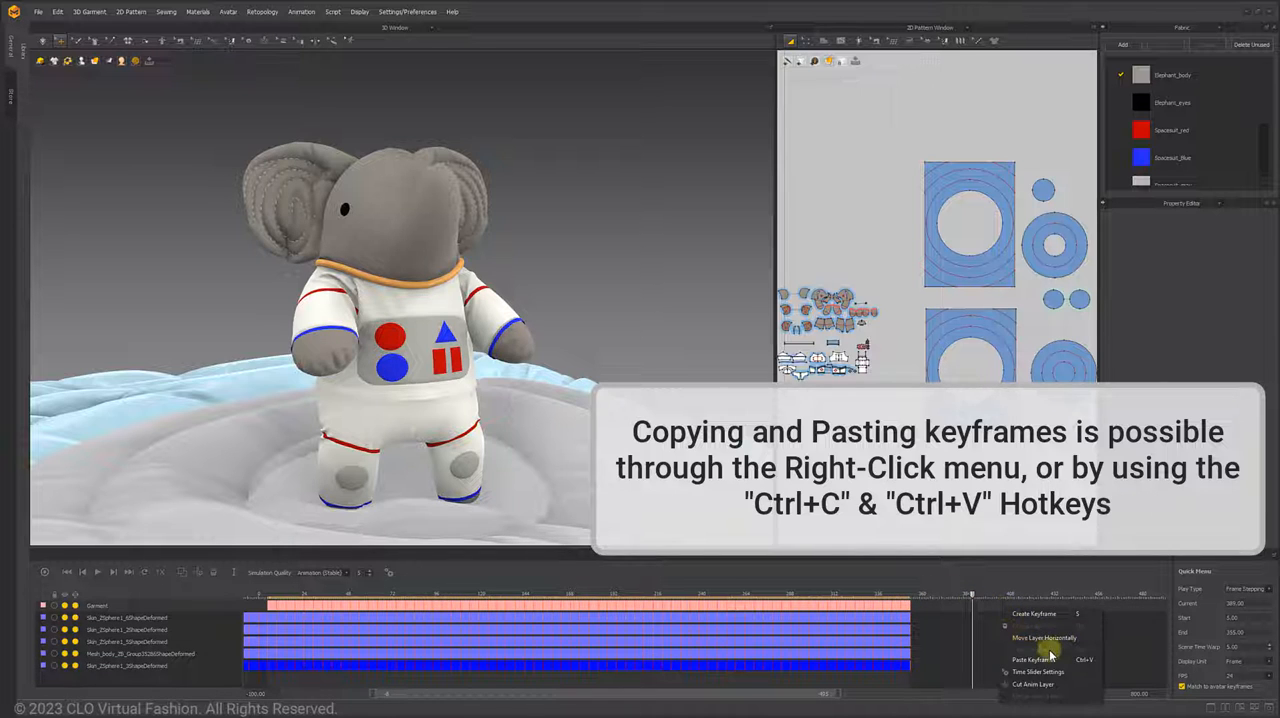
{"action": "left_click", "coordinate": [1046, 659]}
{"action": "left_click", "coordinate": [987, 605]}
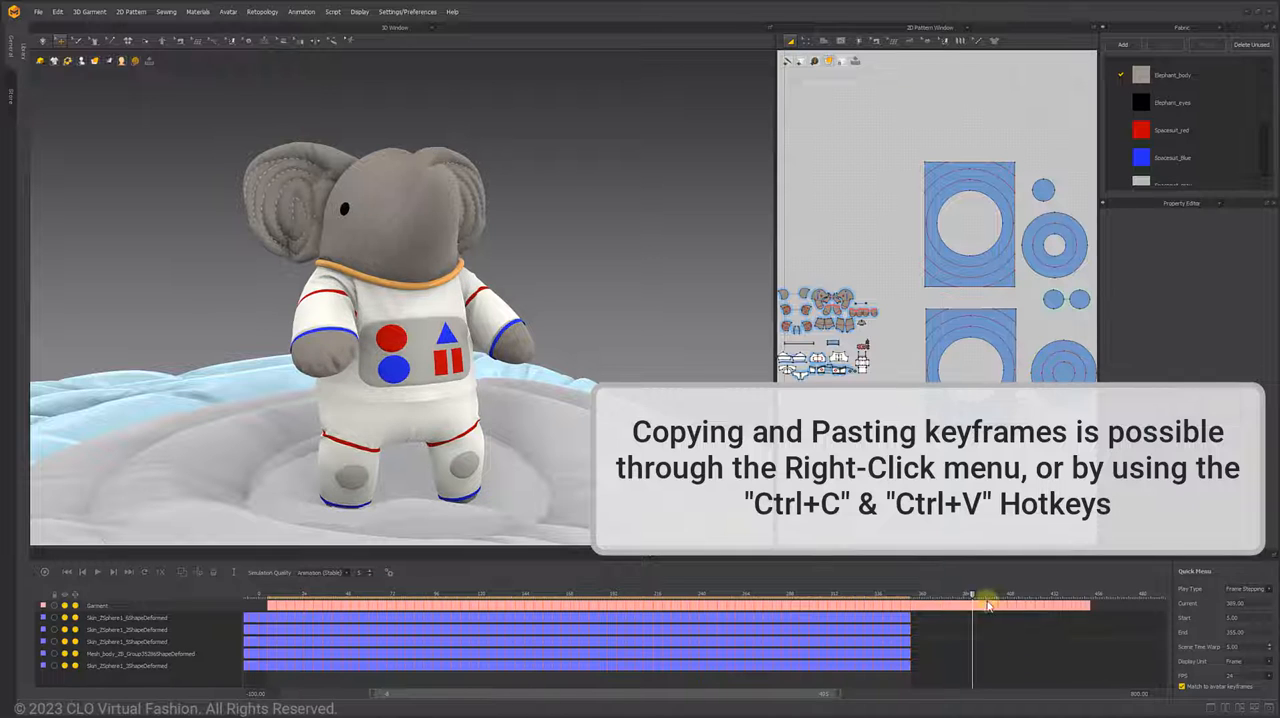
- Delete the range of Garment keyframes after frame 265 up to the end of the avatar animation
{"action": "left_click_drag", "start_coordinate": [976, 597], "coordinate": [912, 613]}
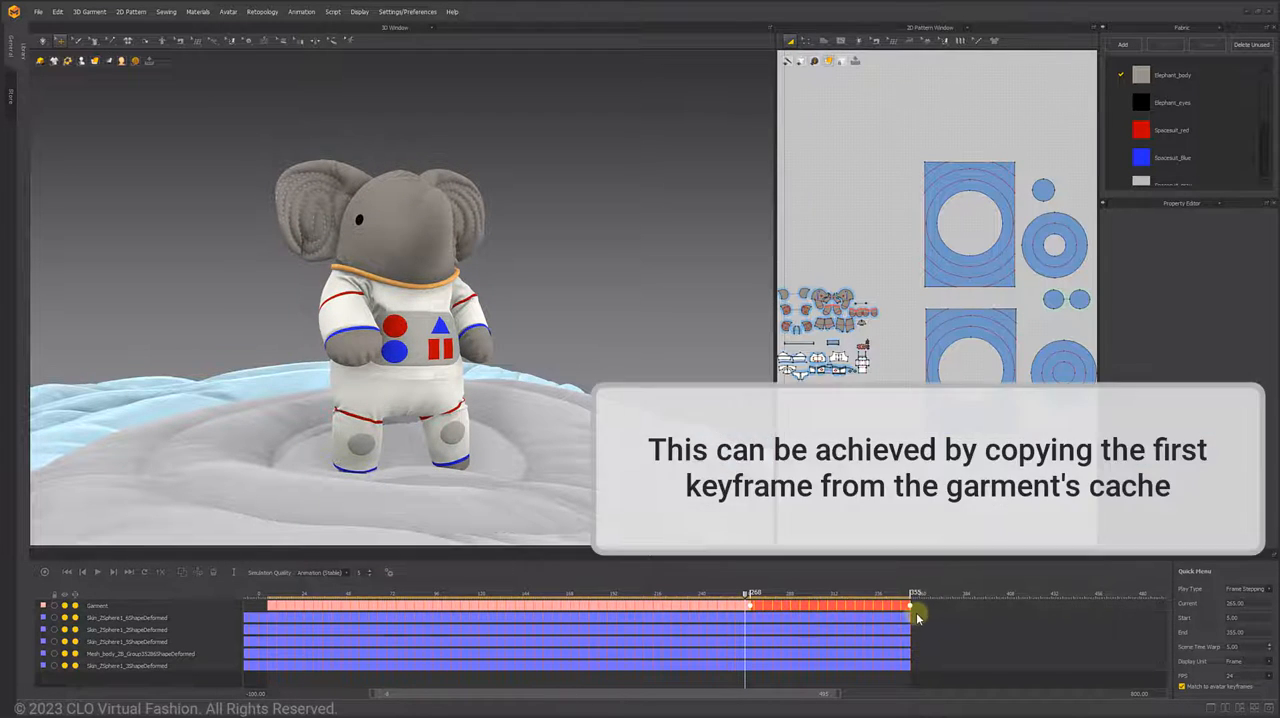
{"action": "right_click", "coordinate": [898, 614]}
{"action": "left_click", "coordinate": [916, 624]}
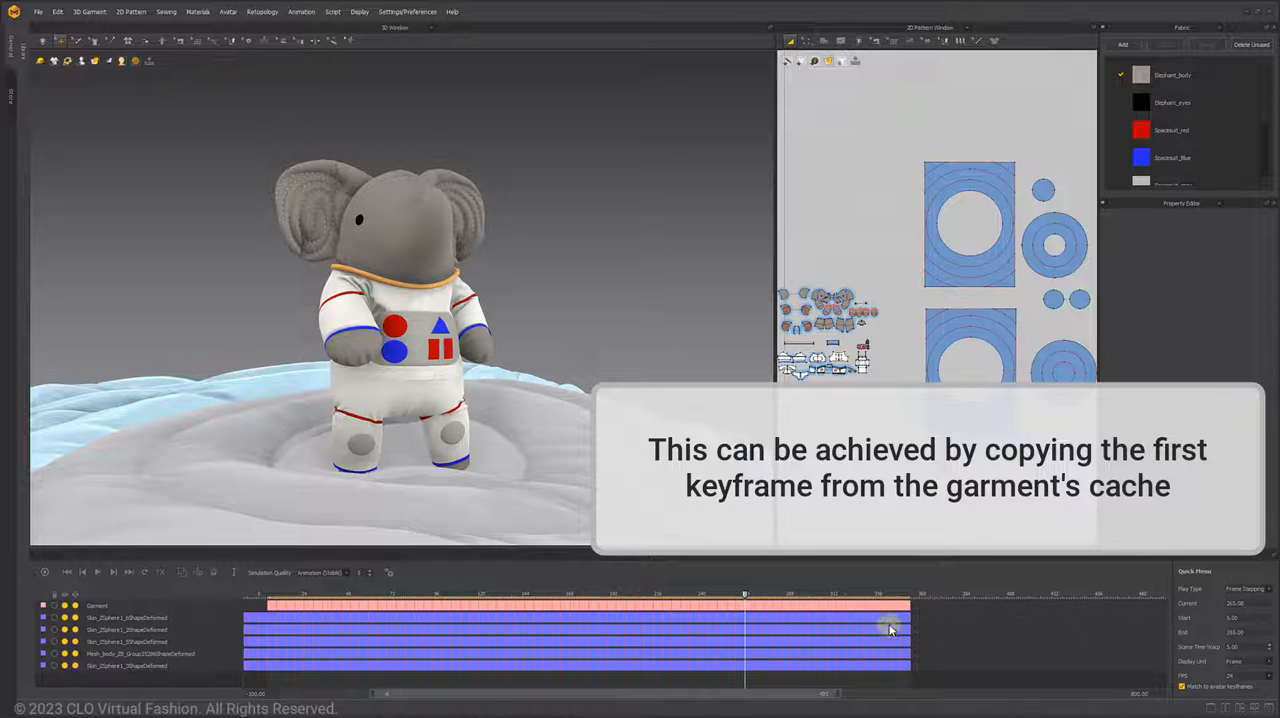
- Copy the first keyframe of the Garment layer and paste it at frame 280
{"action": "right_click", "coordinate": [268, 610]}
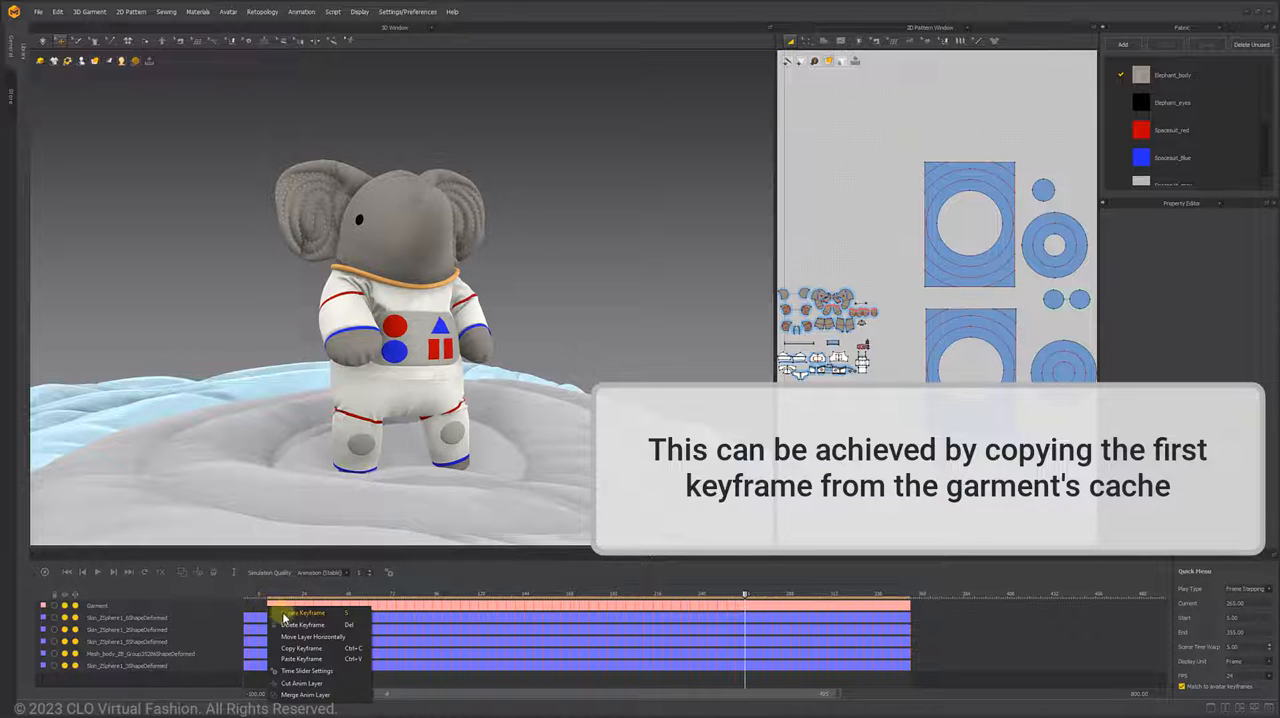
{"action": "left_click", "coordinate": [312, 648]}
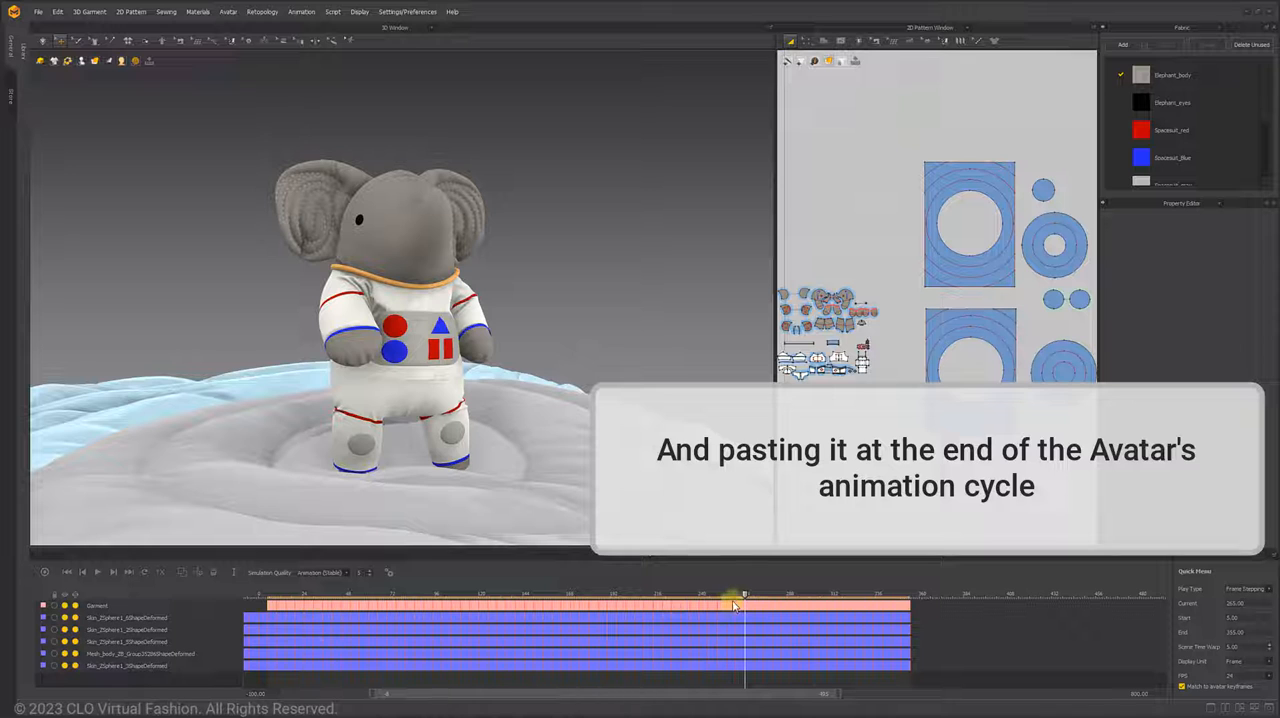
{"action": "left_click_drag", "start_coordinate": [747, 597], "coordinate": [773, 603]}
{"action": "right_click", "coordinate": [775, 604]}
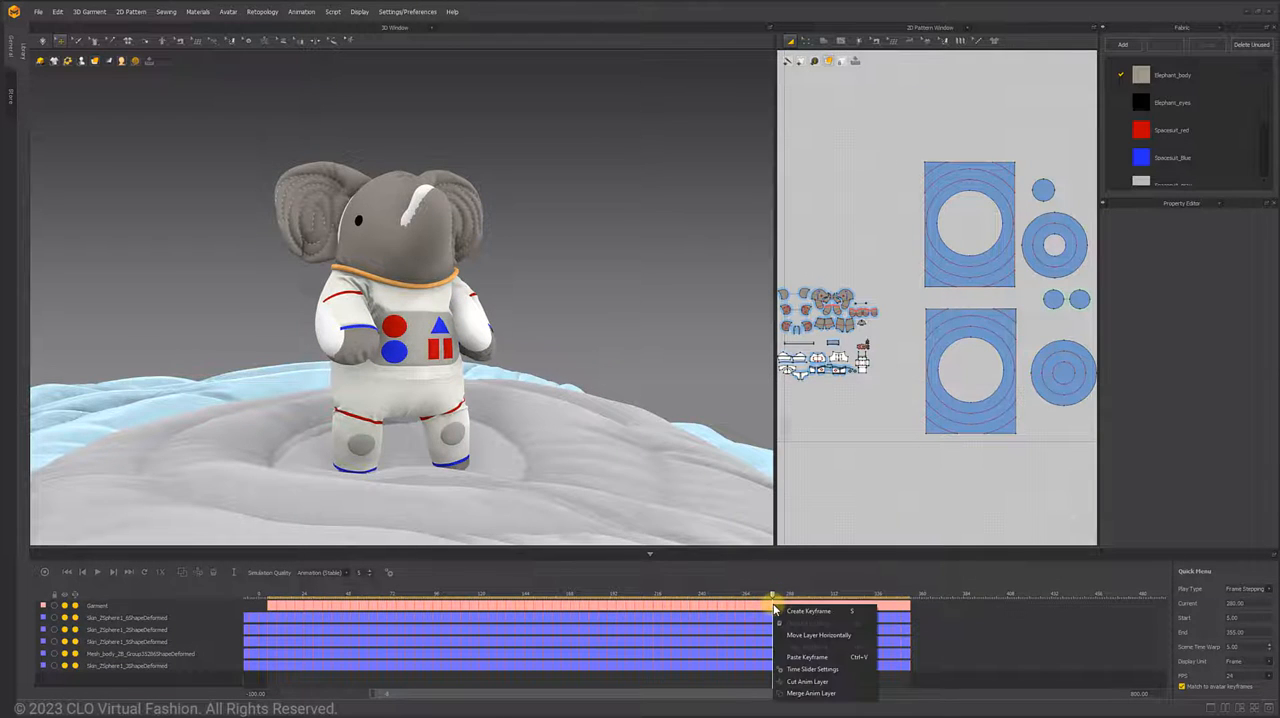
{"action": "left_click", "coordinate": [806, 655]}
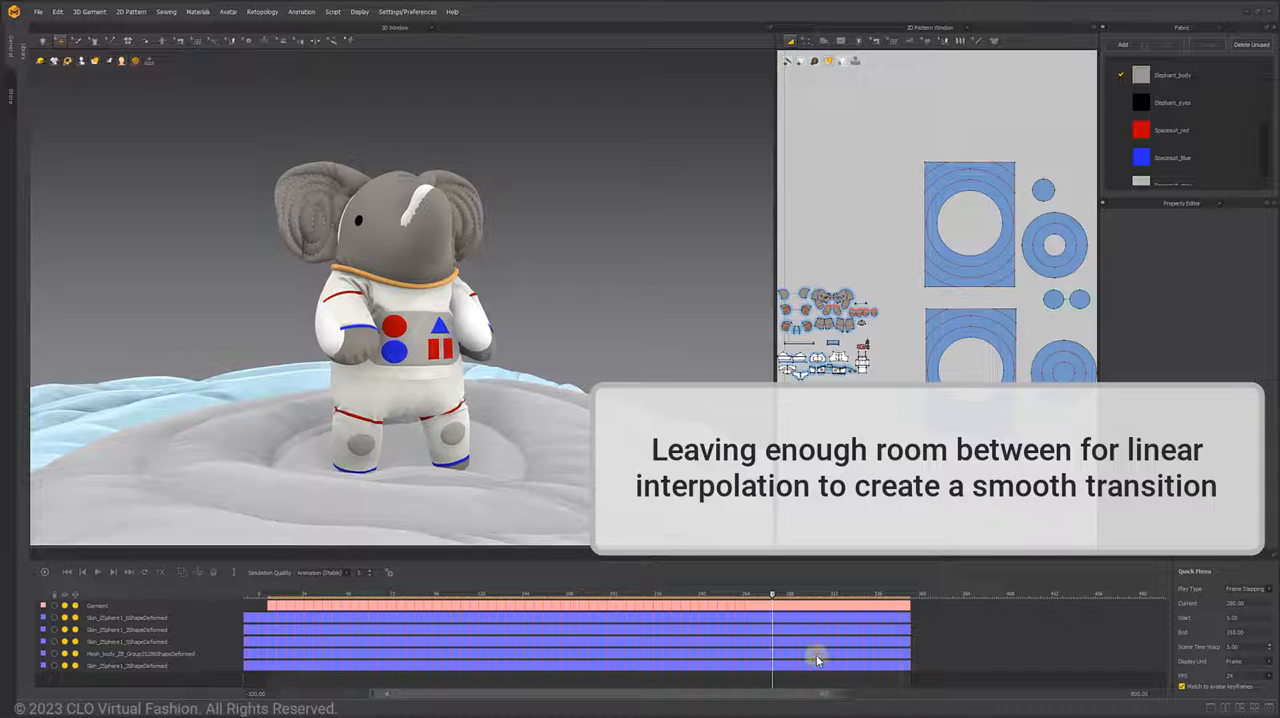
- Delete the leftover last keyframe of the Garment layer and play the animation in a loop from its first frame
{"action": "right_click", "coordinate": [910, 606]}
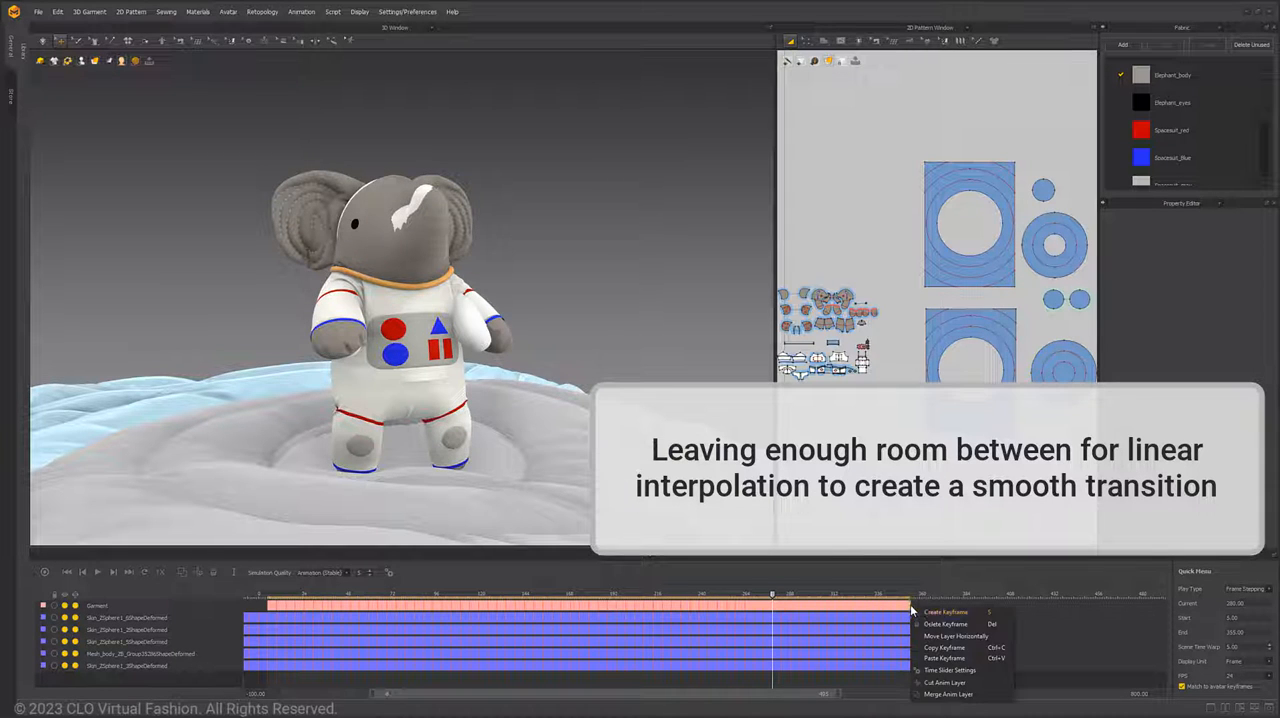
{"action": "left_click", "coordinate": [937, 624]}
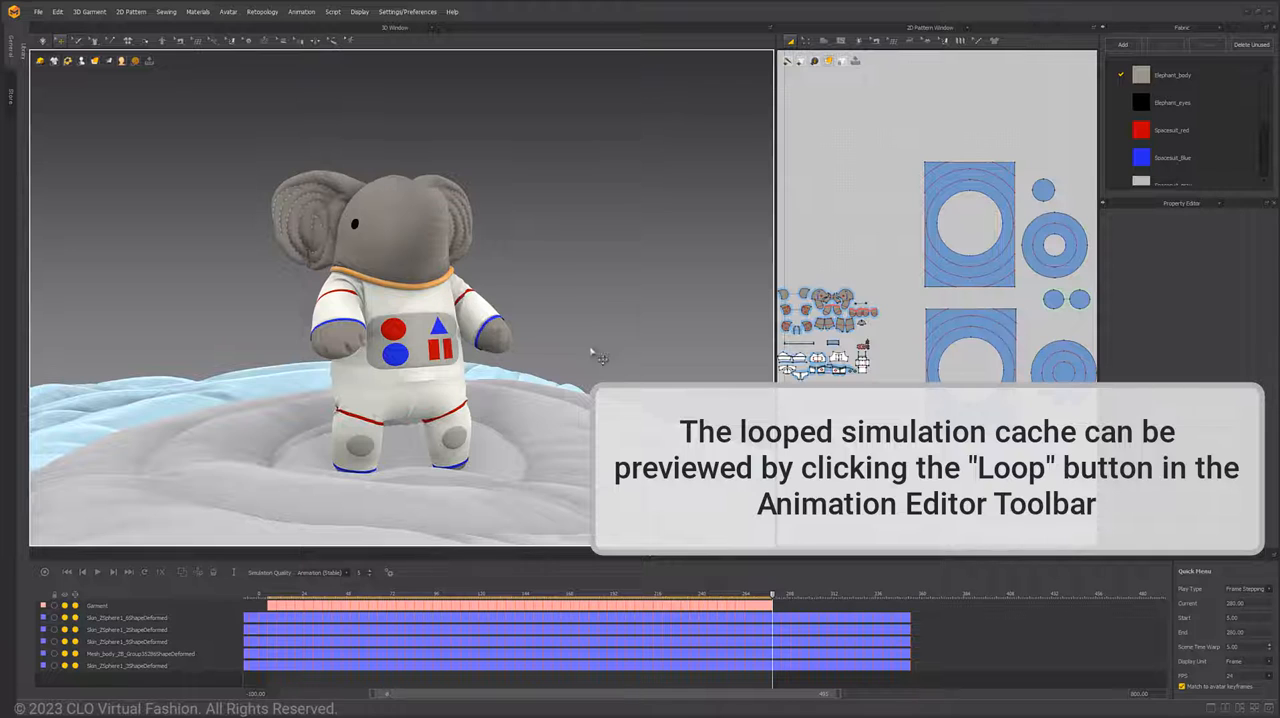
{"action": "left_click", "coordinate": [67, 573]}
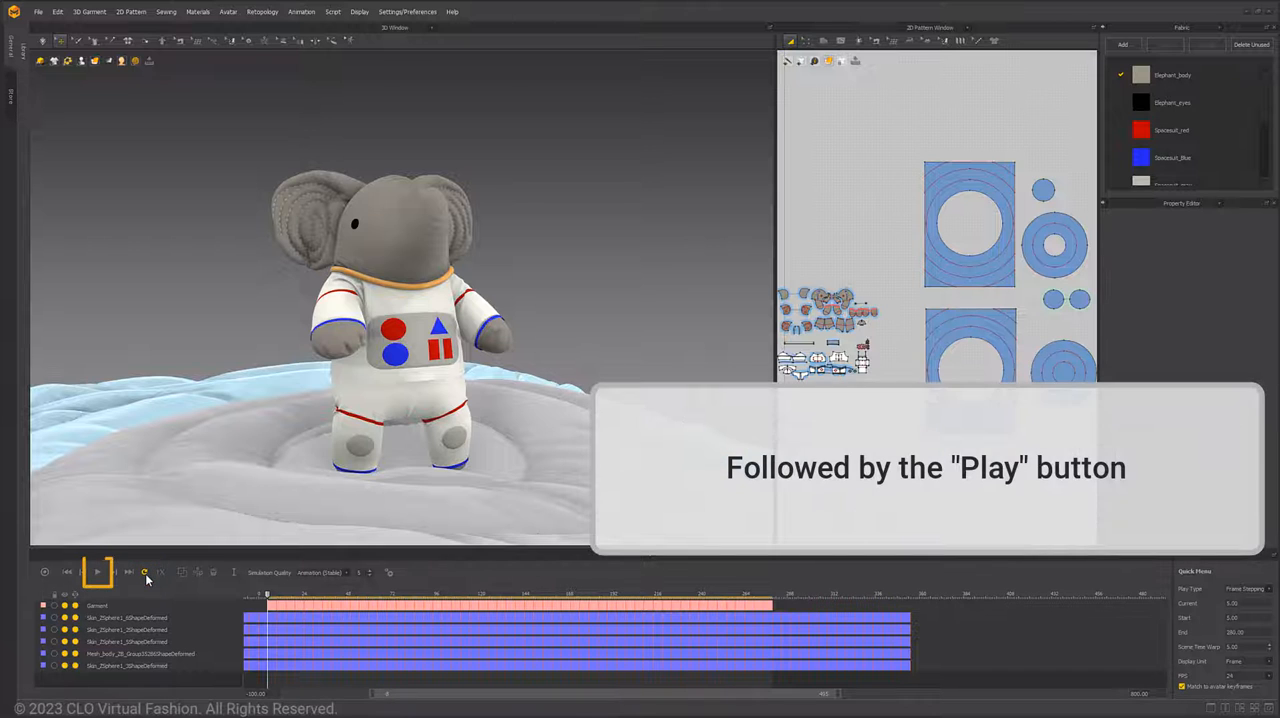
{"action": "left_click", "coordinate": [98, 575]}
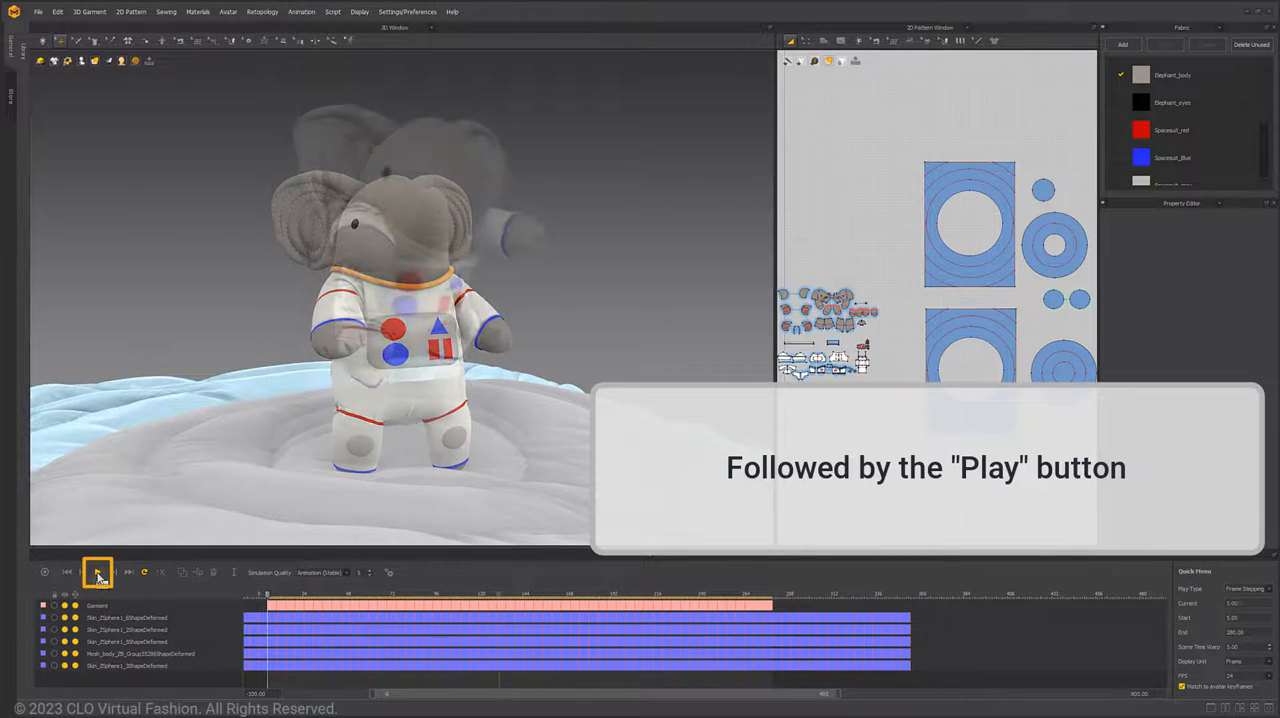